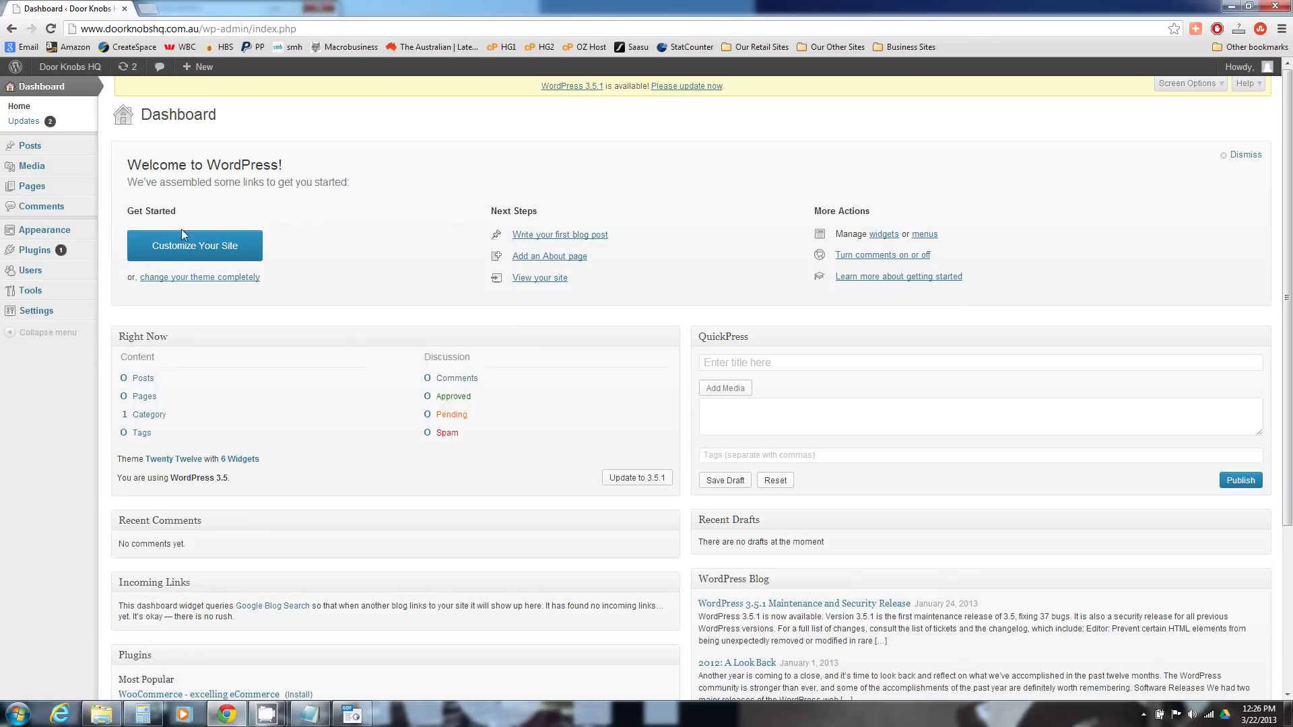
- Search the plugin directory for 'woocommerce' and install WooCommerce, confirming the install prompt
mouse_move(35, 255)
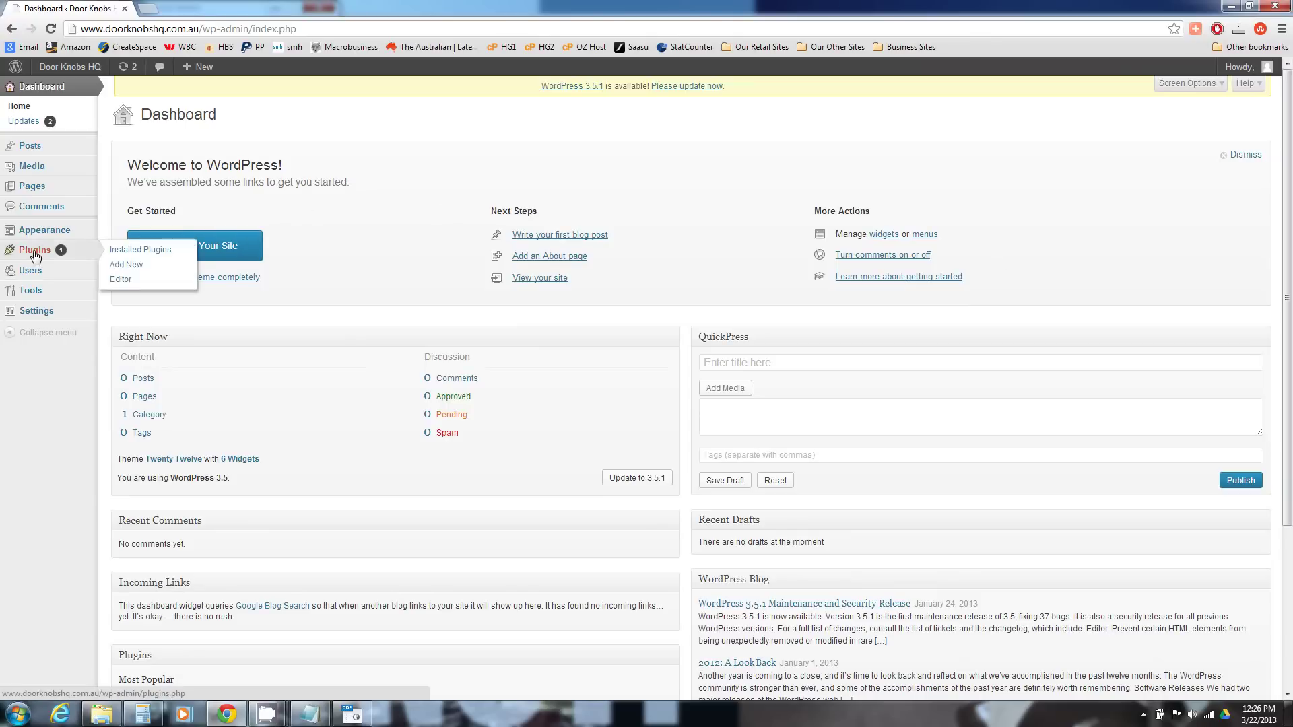
left_click(134, 266)
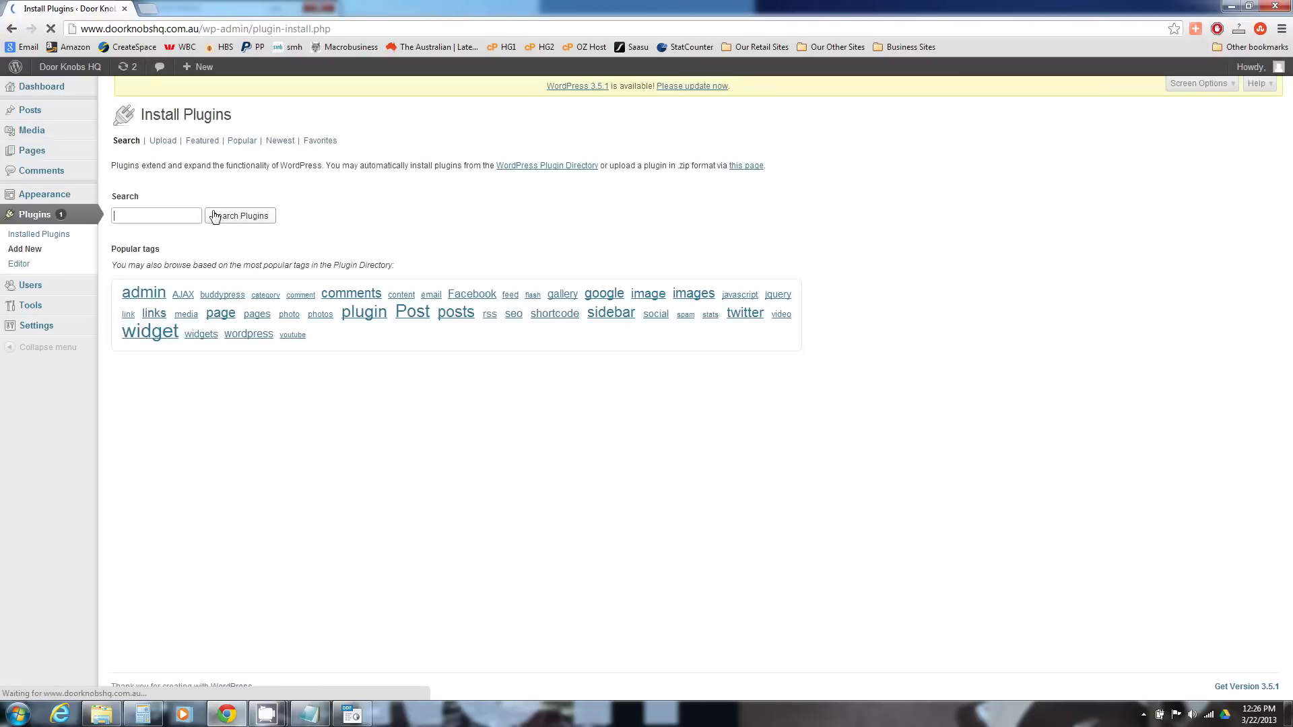
left_click(191, 215)
type("woocomm")
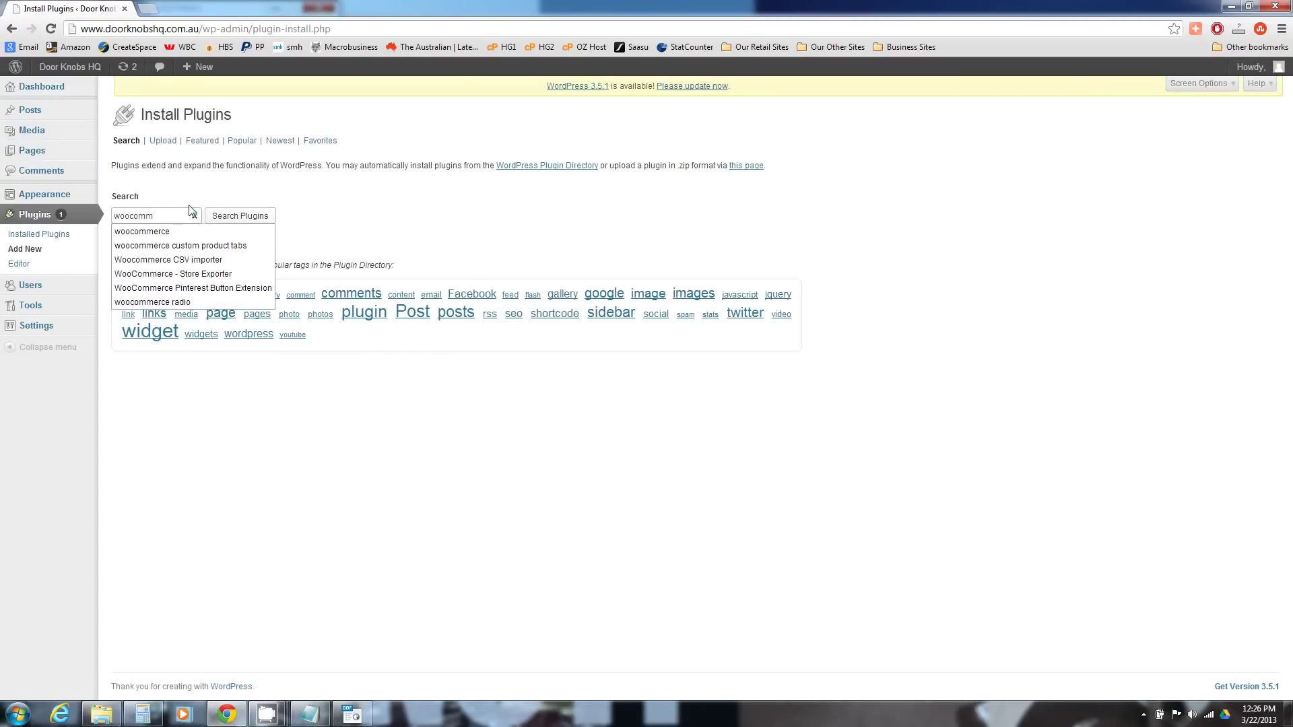
left_click(179, 231)
left_click(251, 219)
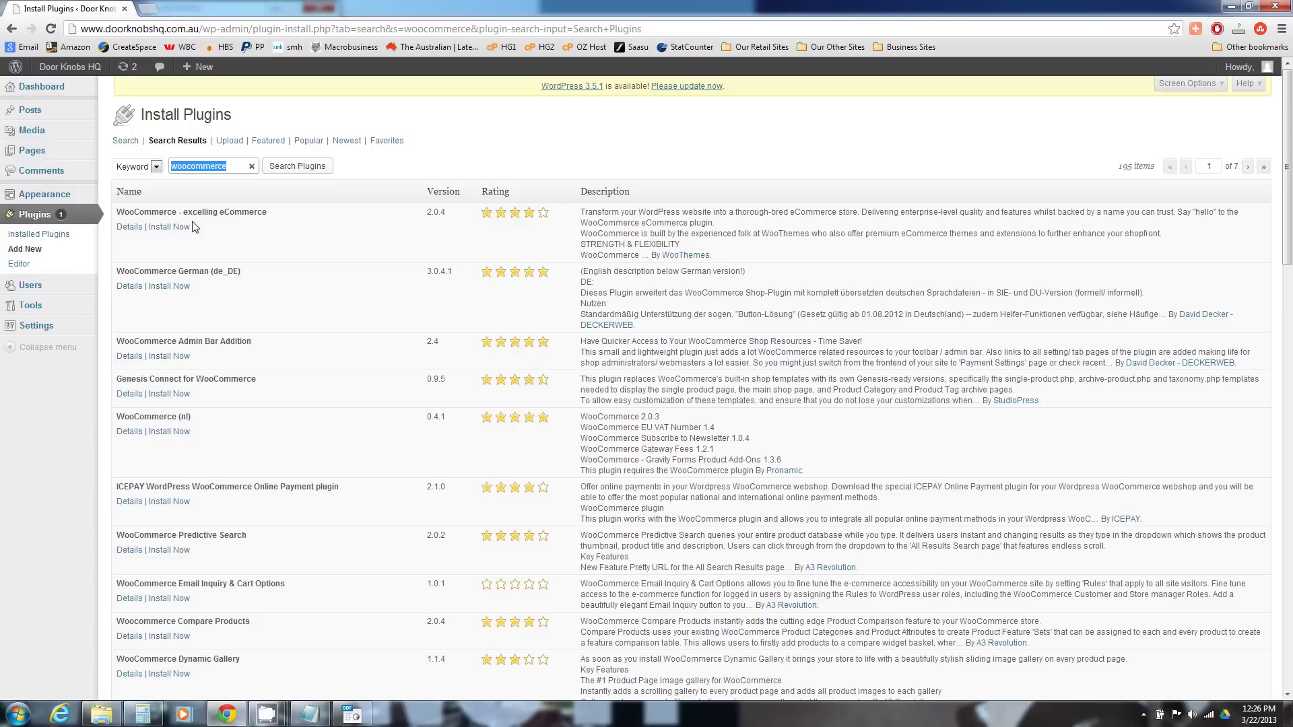
left_click(177, 231)
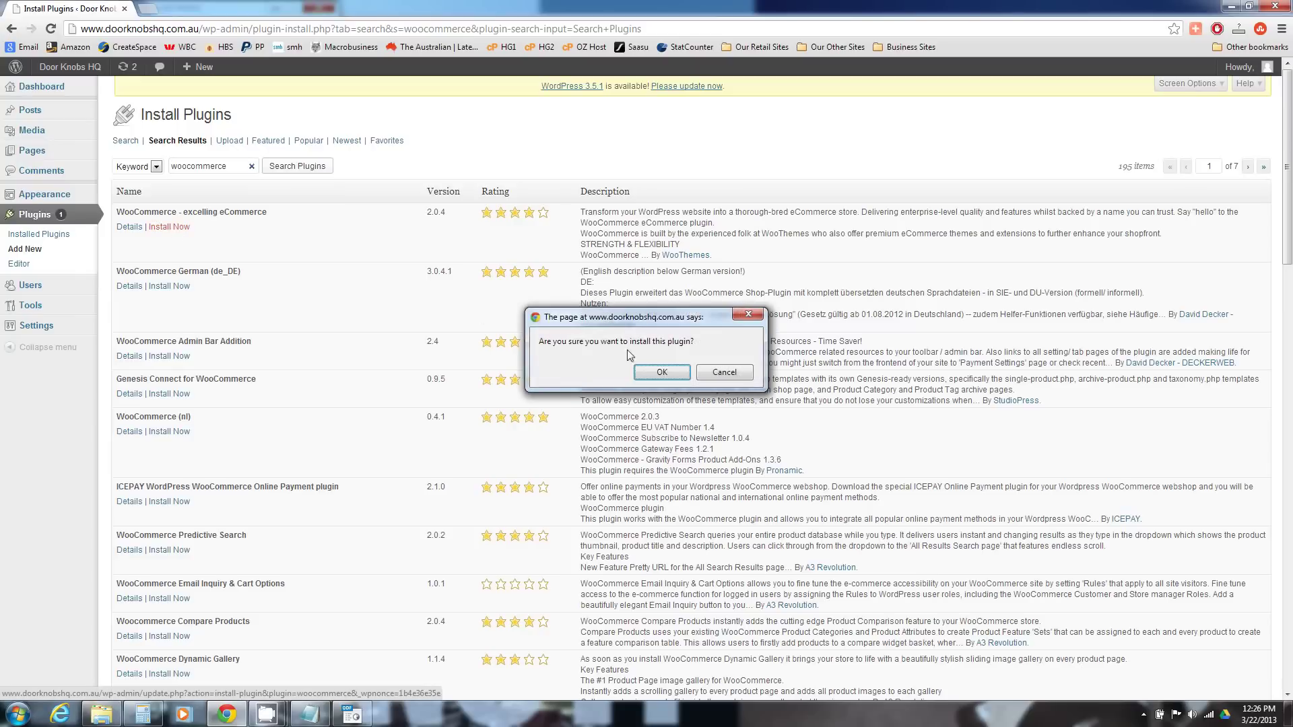
left_click(650, 374)
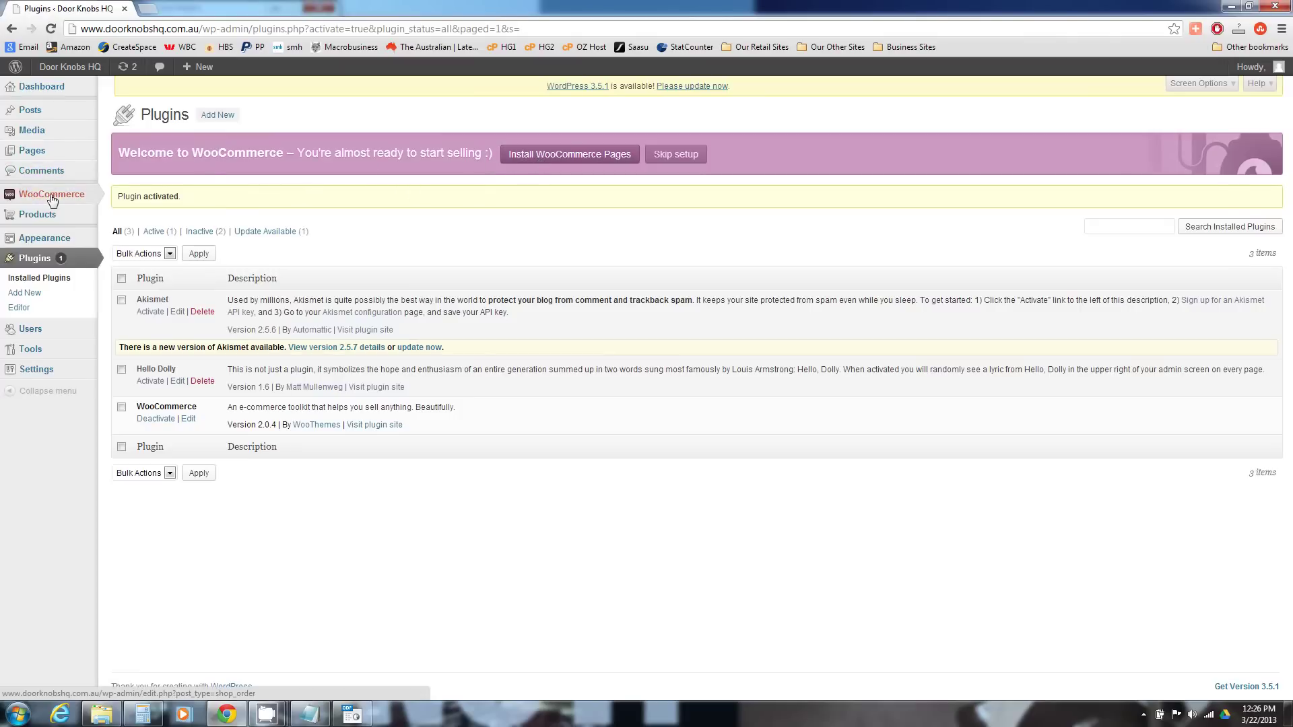
- In WooCommerce settings, set the base location to Australia — Queensland
mouse_move(52, 200)
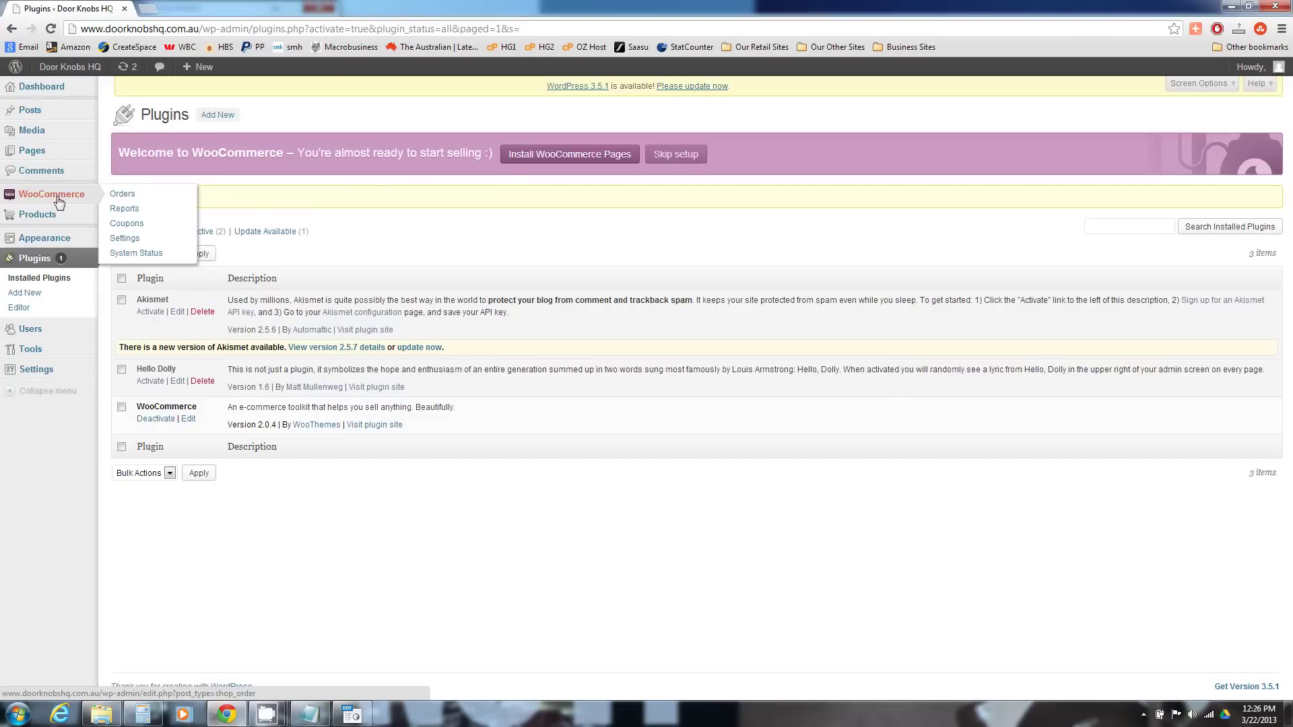
left_click(132, 239)
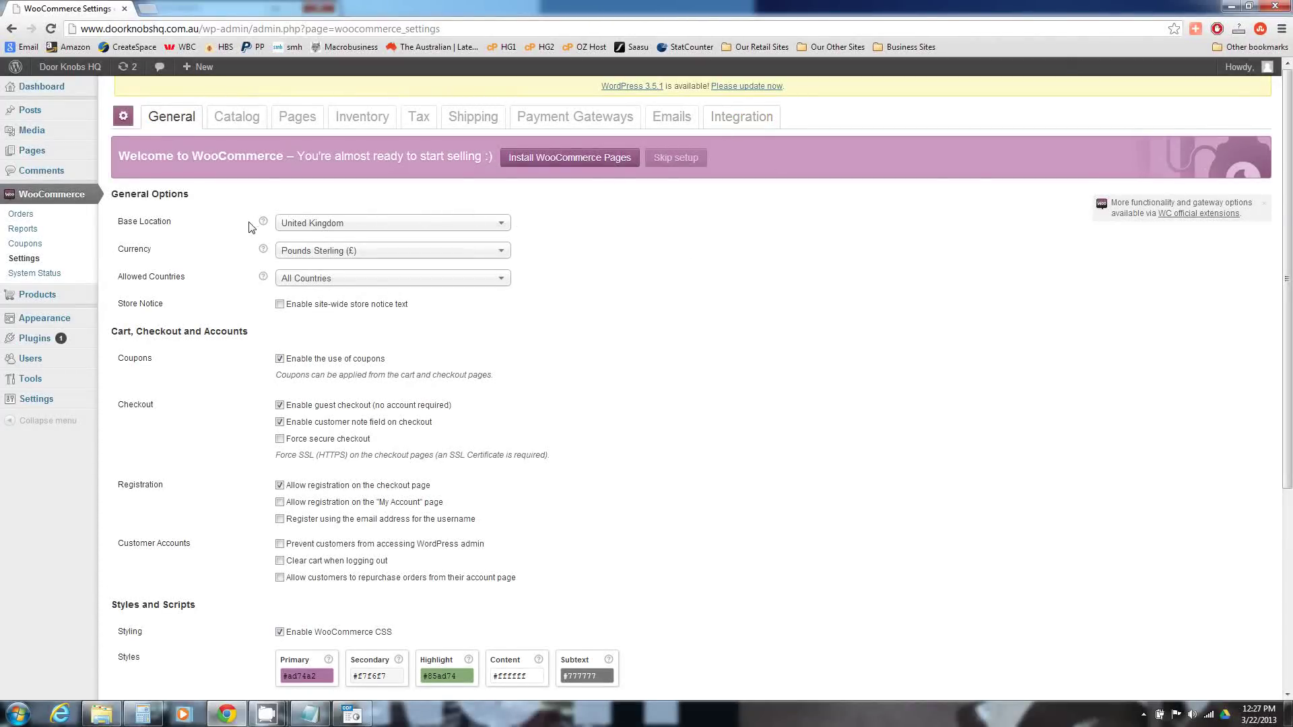
left_click(390, 228)
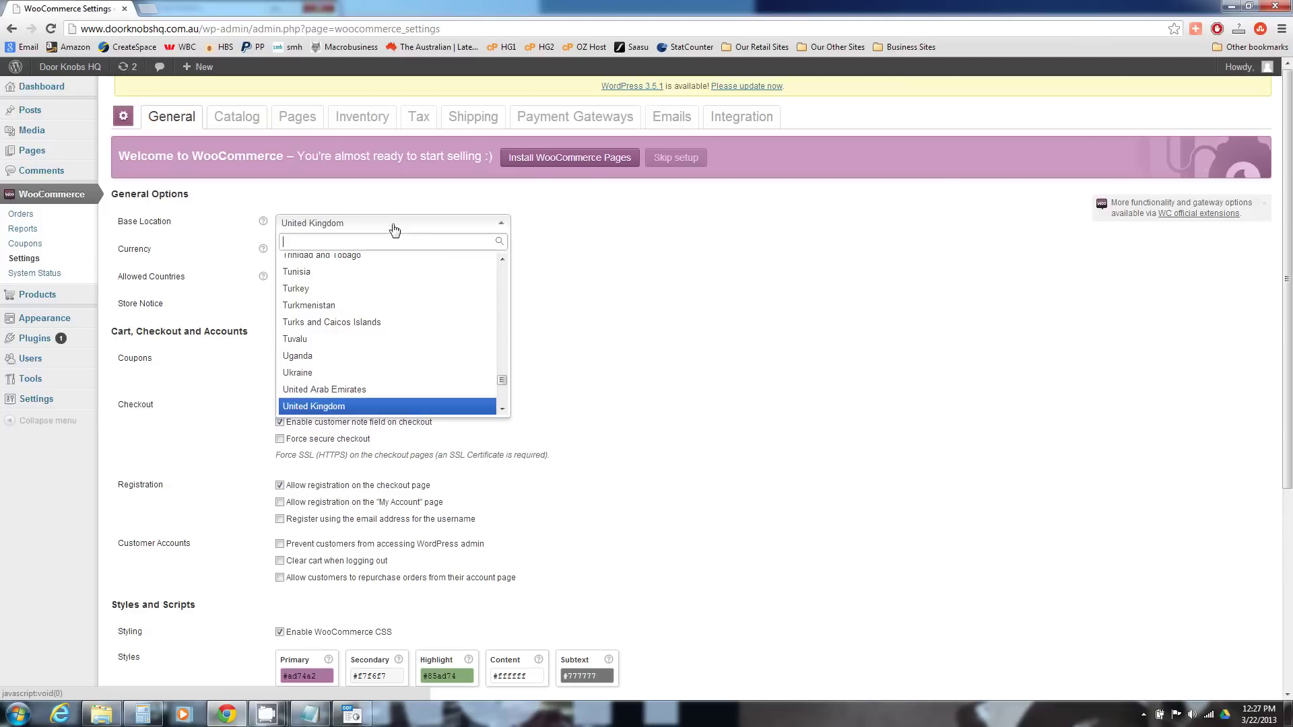
left_click_drag(503, 382, 502, 273)
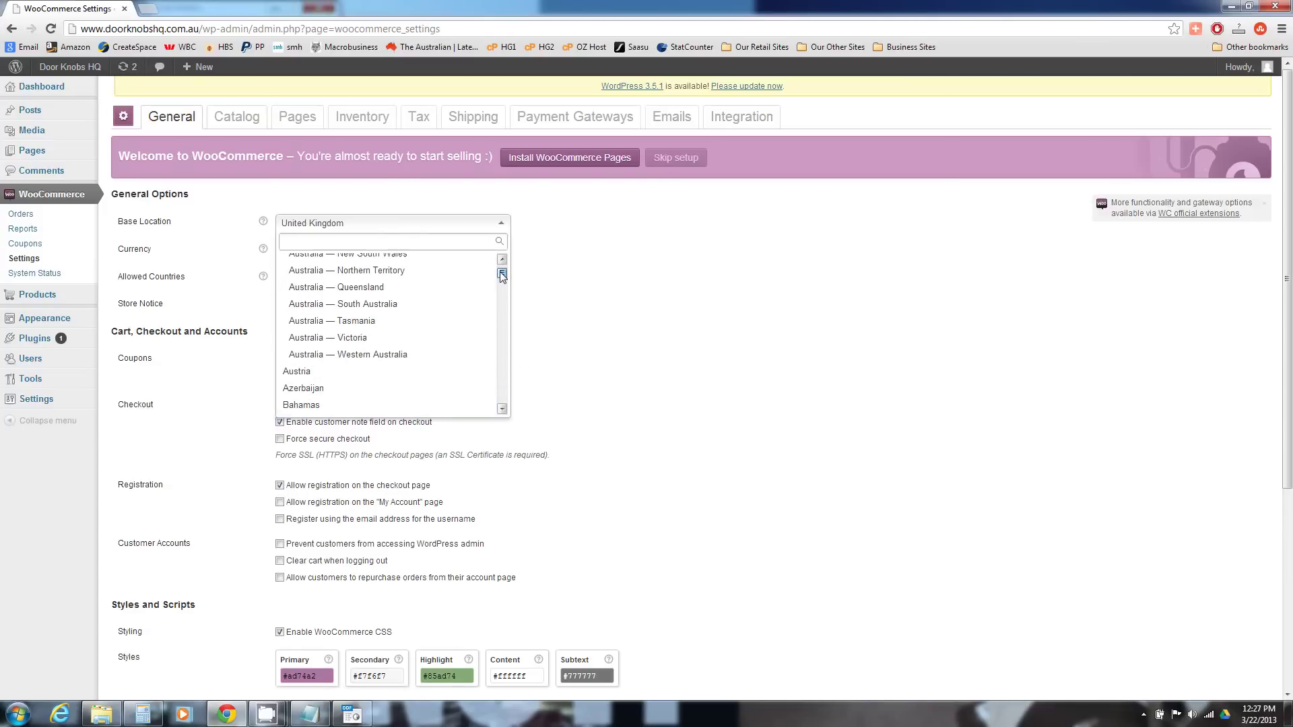
left_click(372, 288)
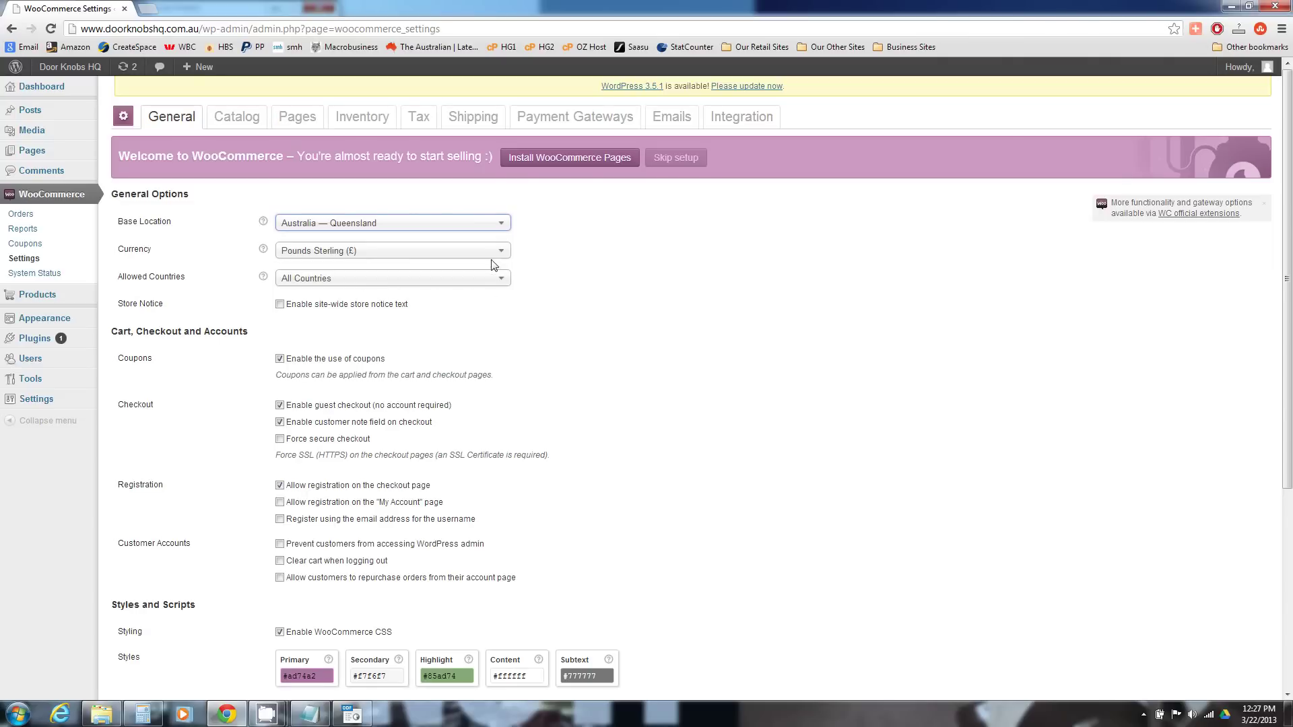
- Set the store currency to Australian Dollars ($) and save the general settings
left_click(493, 255)
scroll(465, 356, "up", 5)
left_click(359, 298)
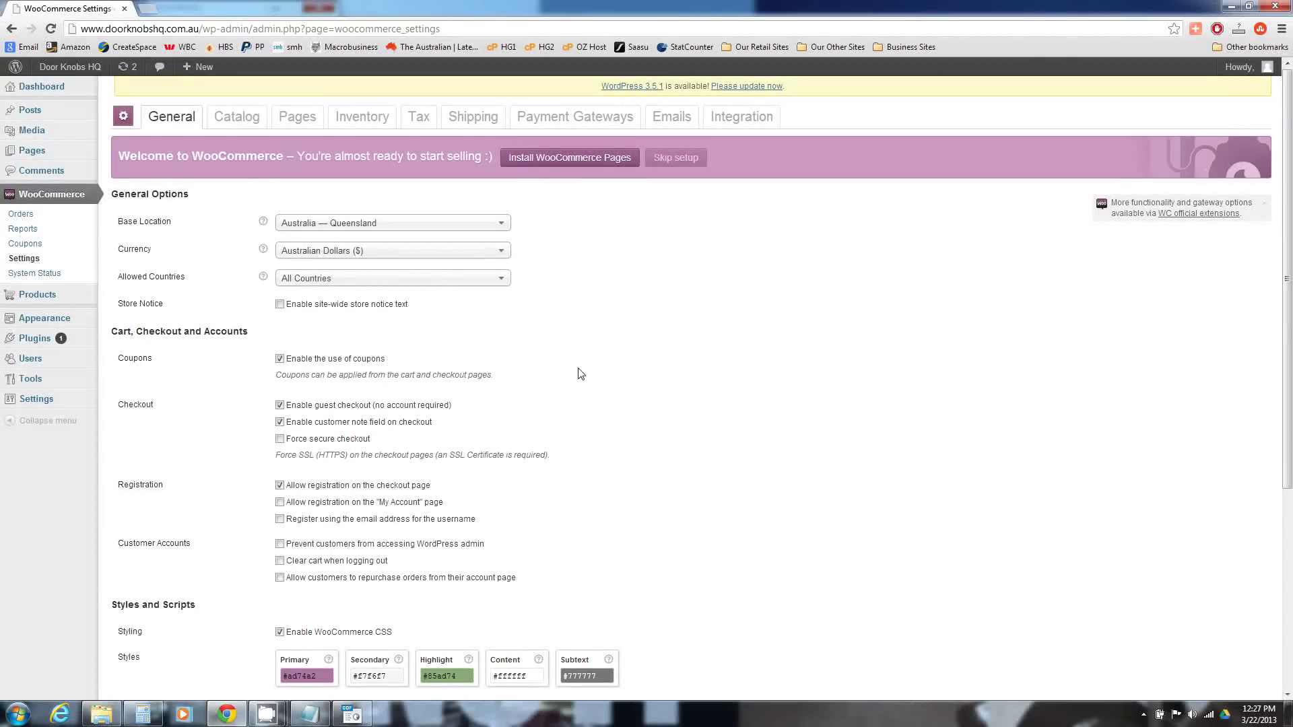
scroll(576, 377, "down", 1)
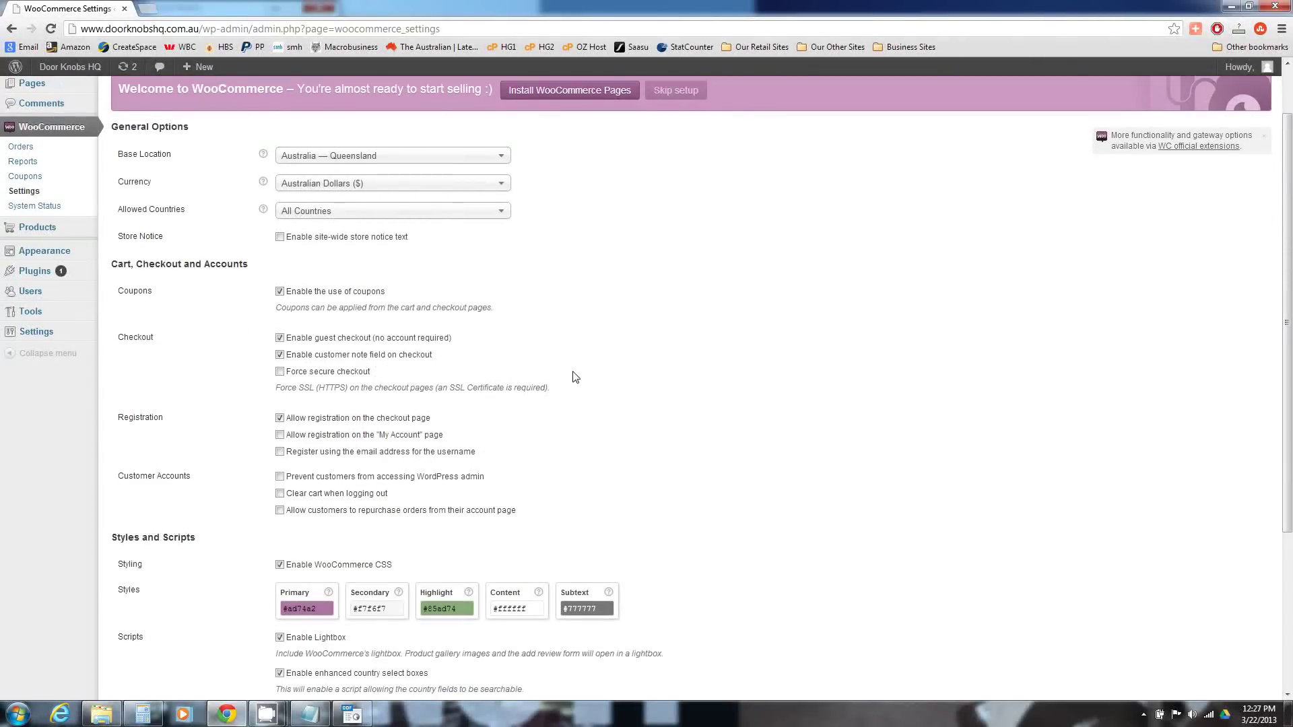
scroll(398, 332, "down", 1)
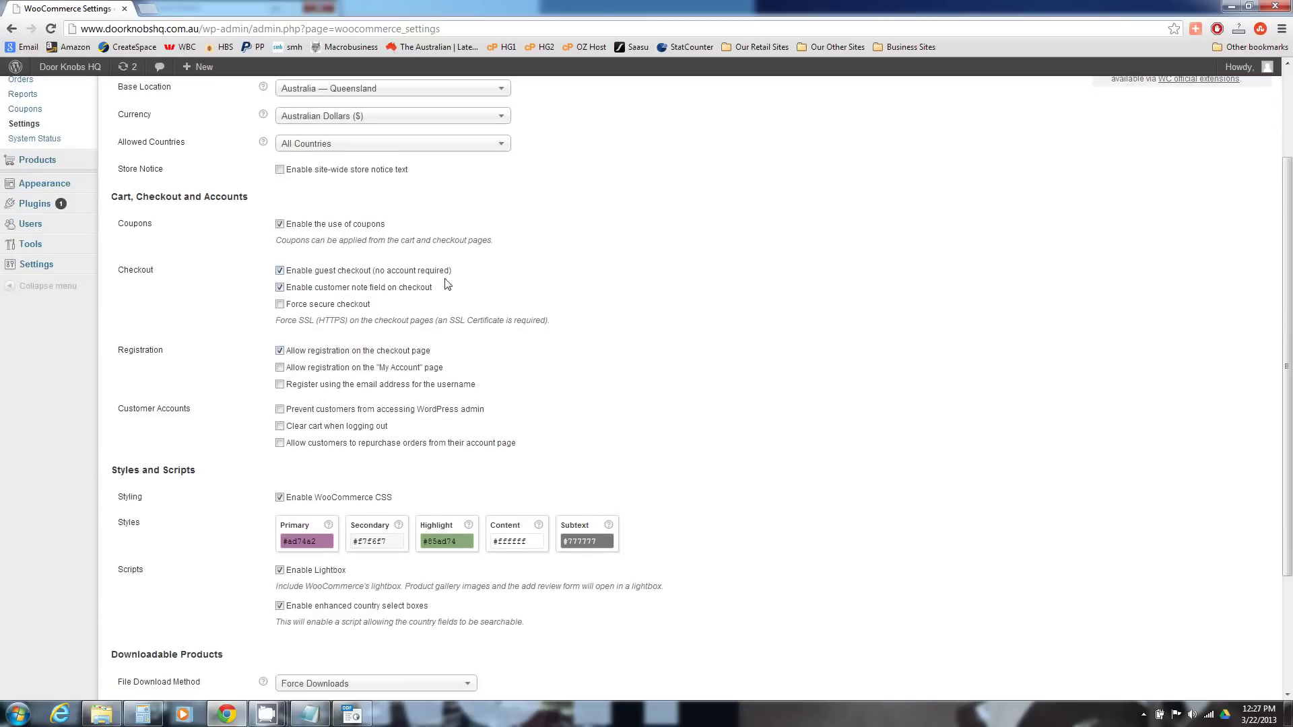
scroll(558, 345, "down", 1)
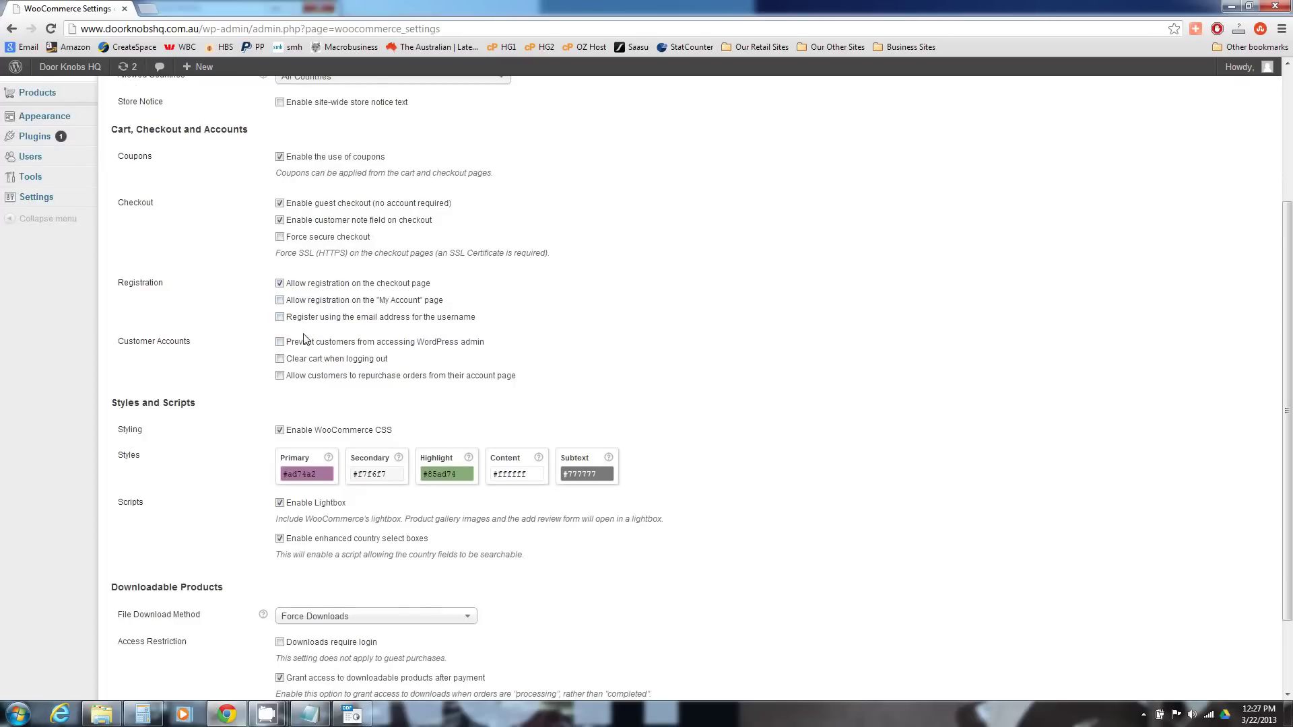
scroll(246, 374, "down", 2)
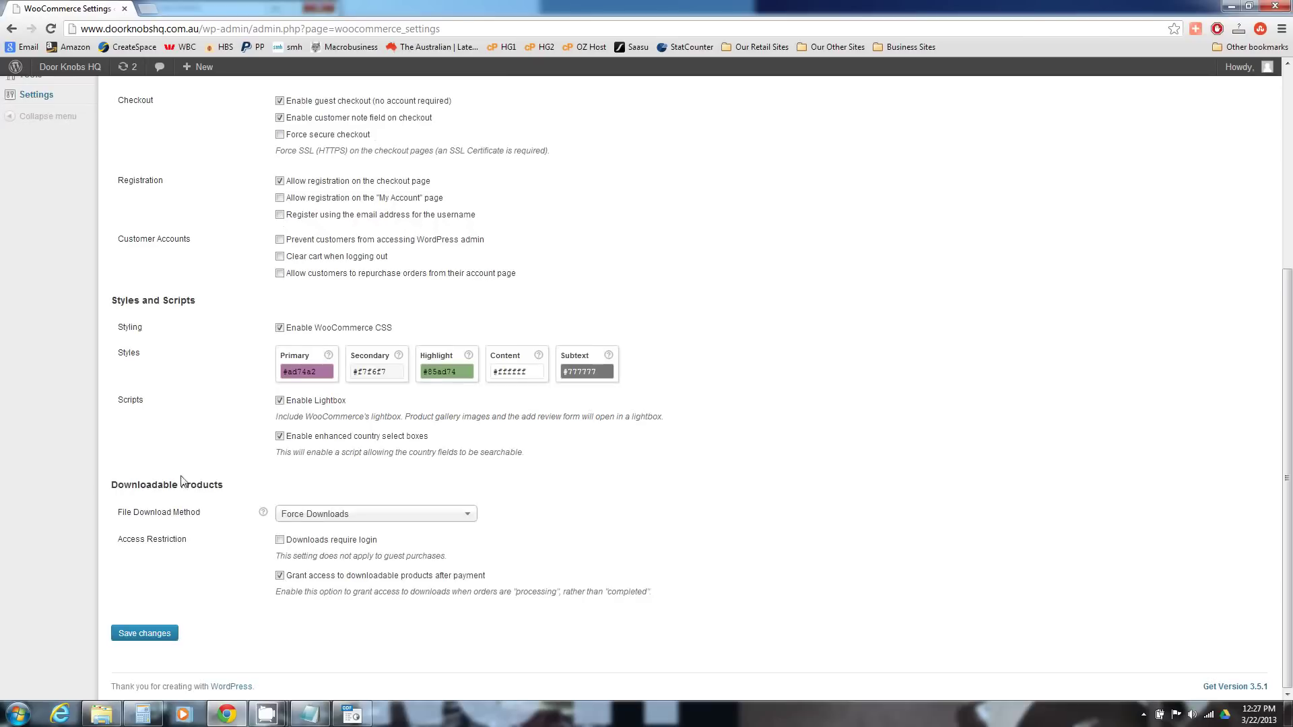
left_click(167, 633)
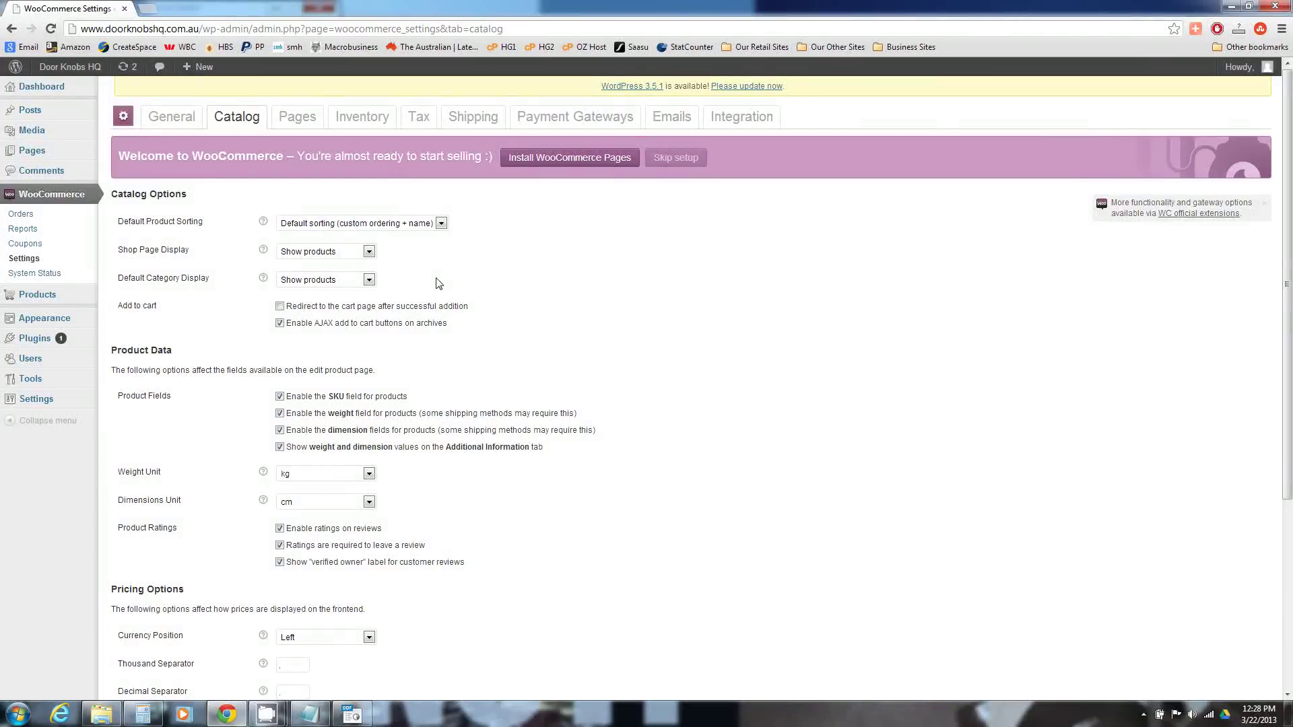
scroll(439, 283, "down", 1)
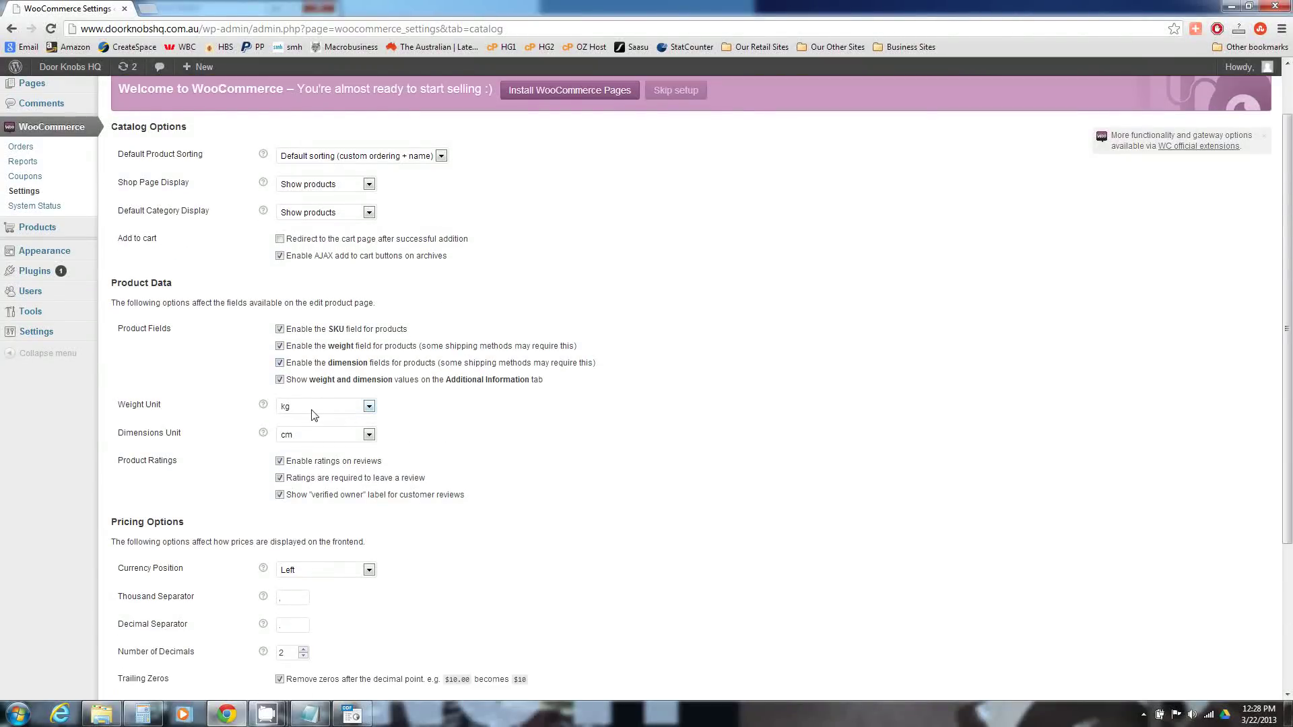
left_click(350, 436)
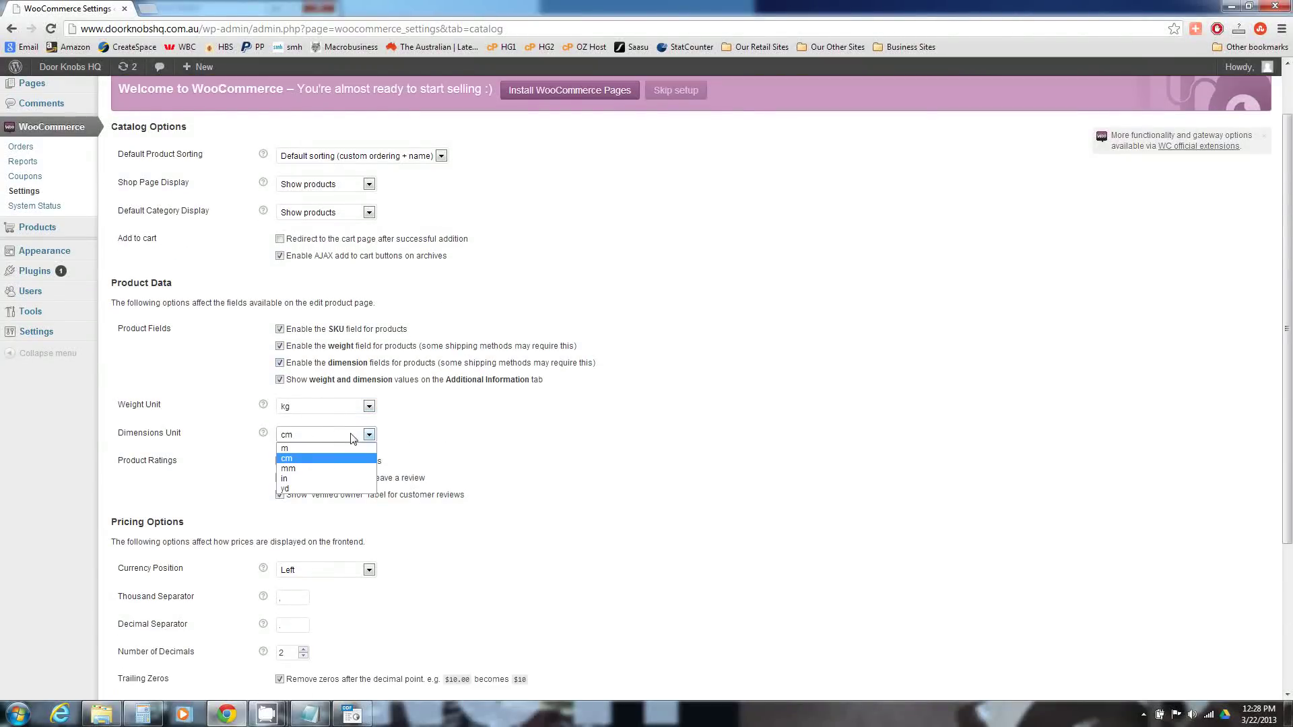
left_click(451, 448)
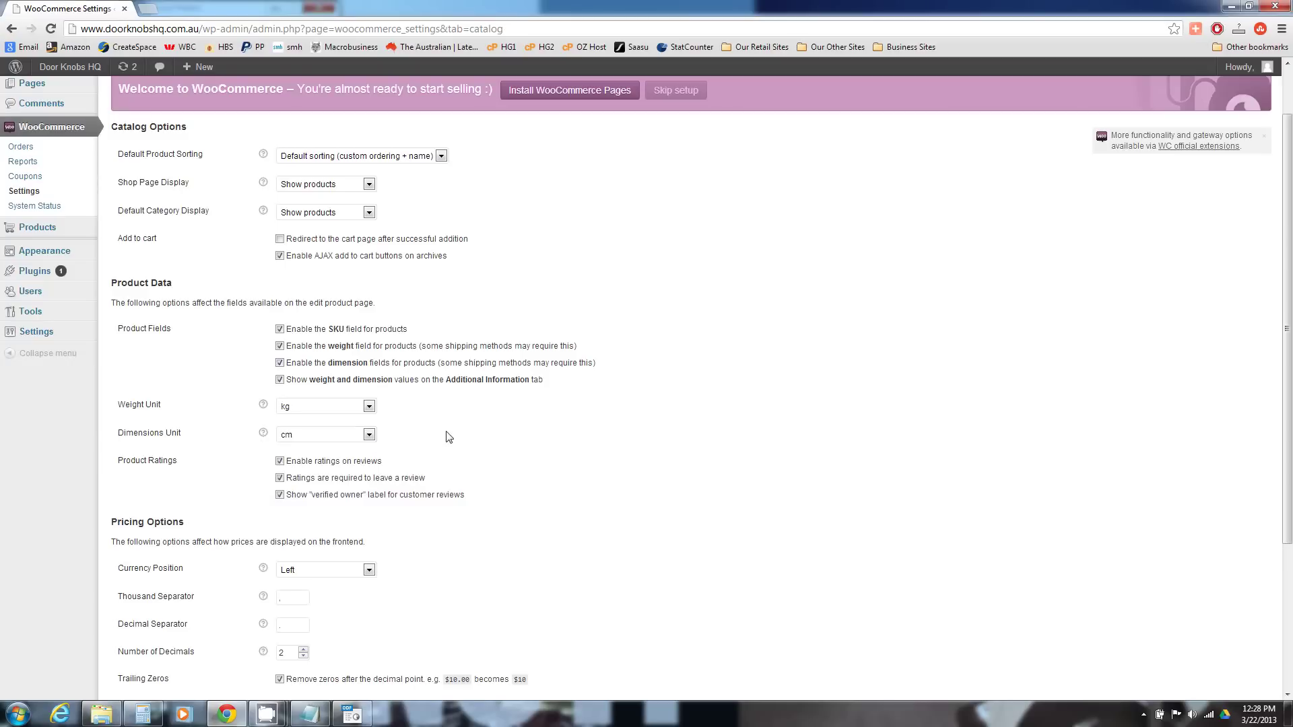
scroll(533, 467, "down", 1)
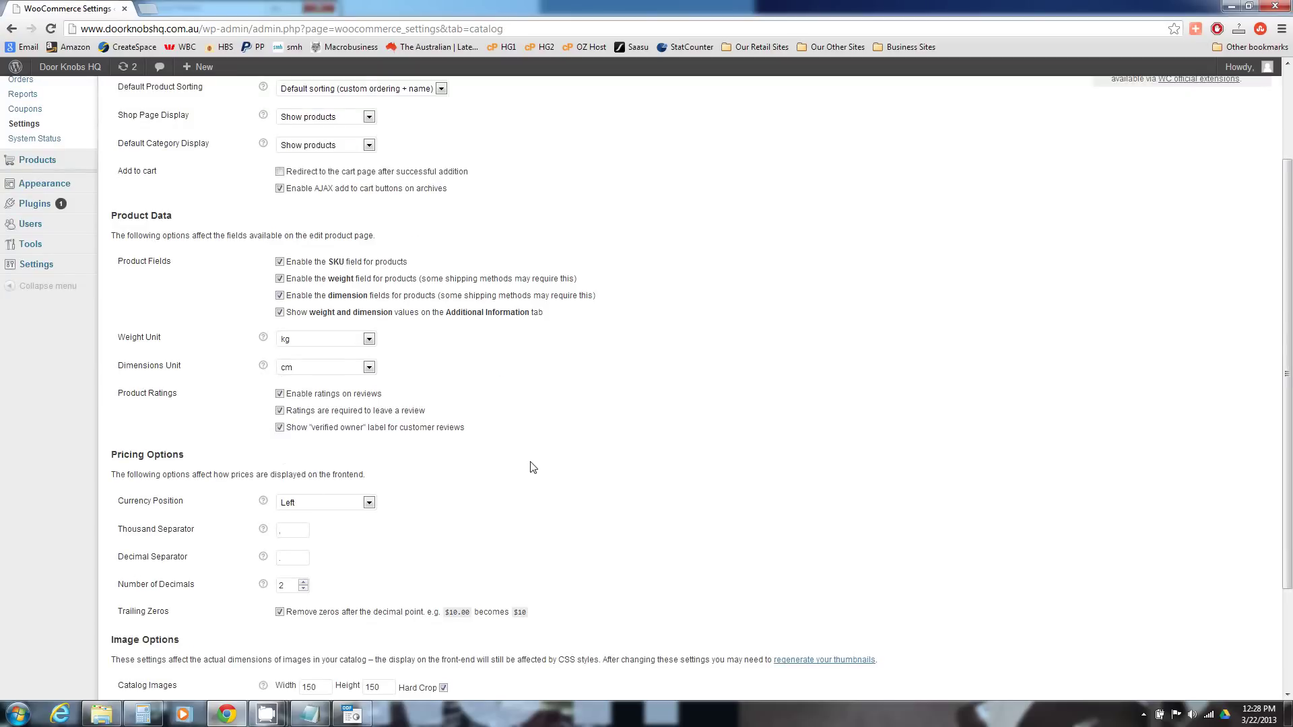
scroll(532, 468, "down", 1)
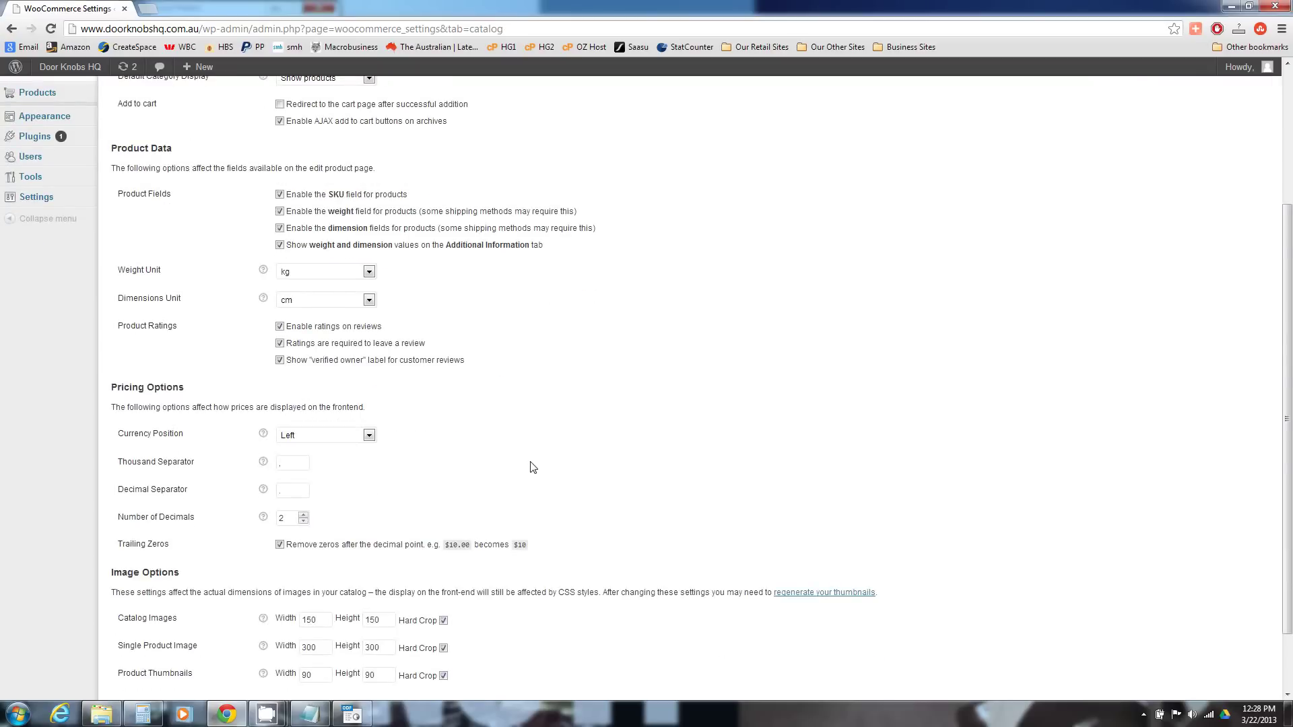
scroll(532, 467, "down", 1)
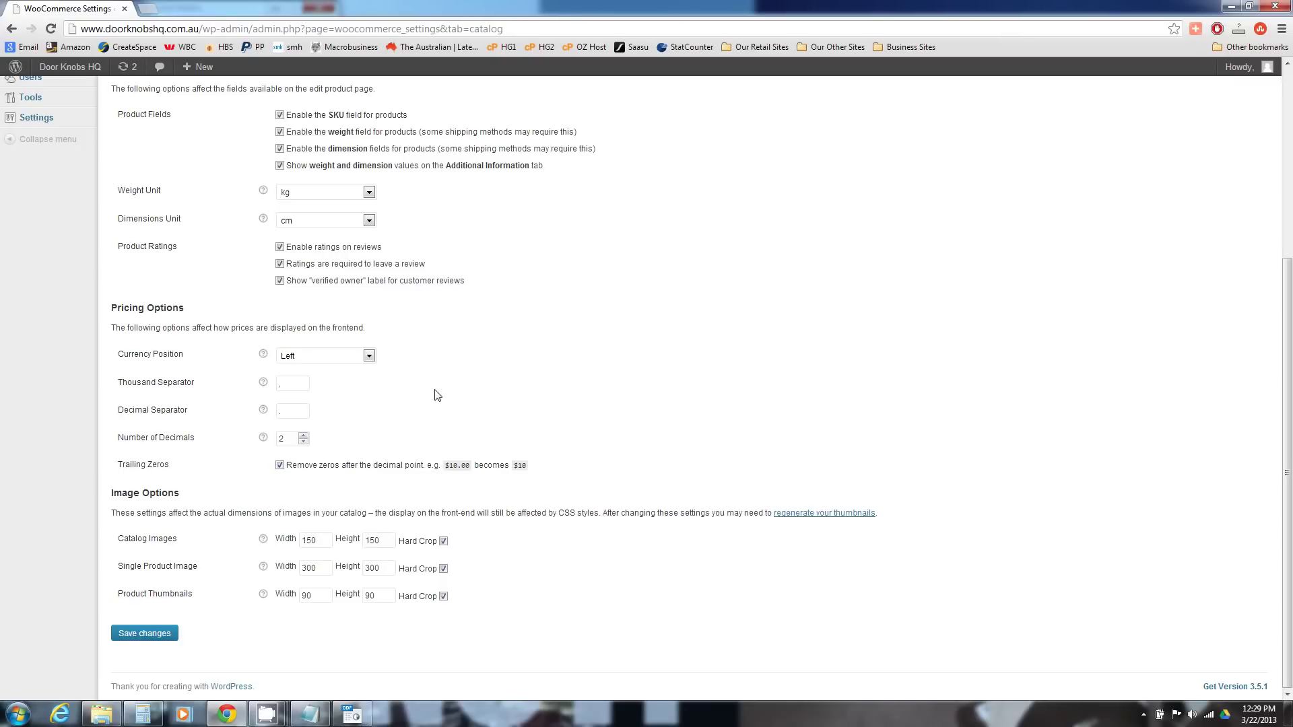
scroll(523, 308, "up", 4)
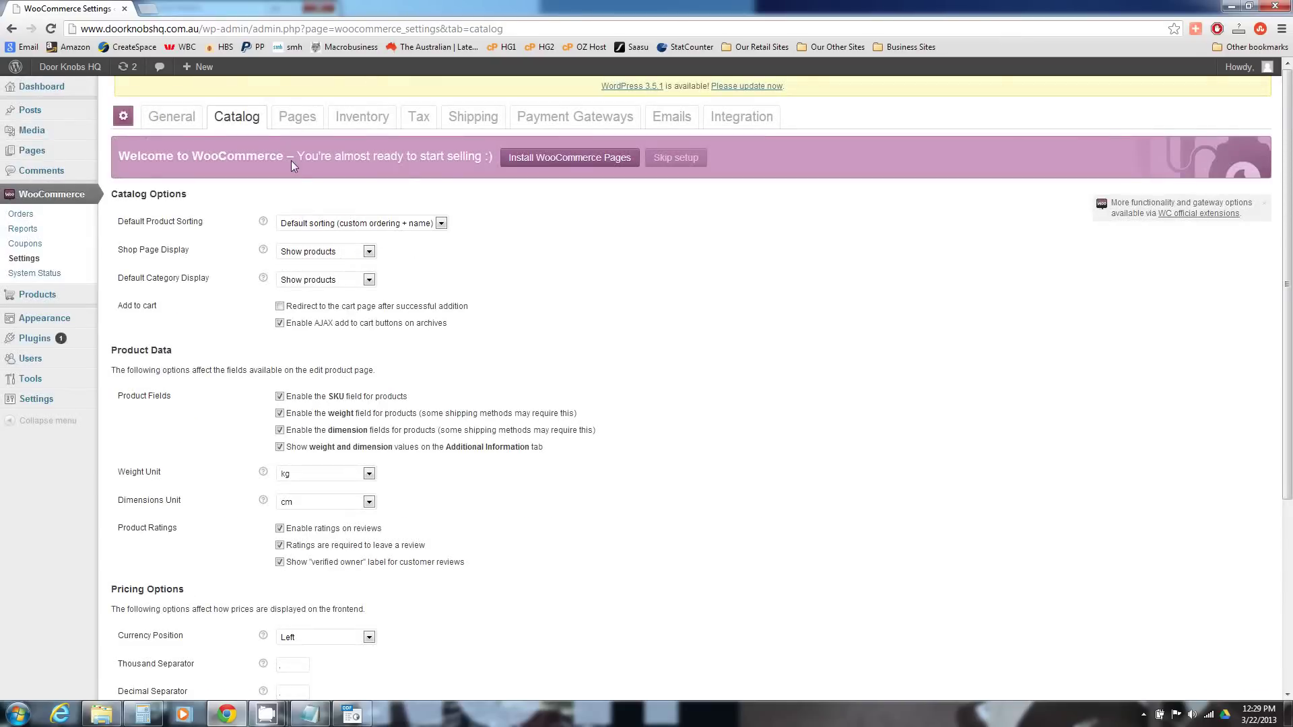
- Install the WooCommerce store pages (Shop, Cart, Checkout, My Account) from the Pages settings
left_click(296, 121)
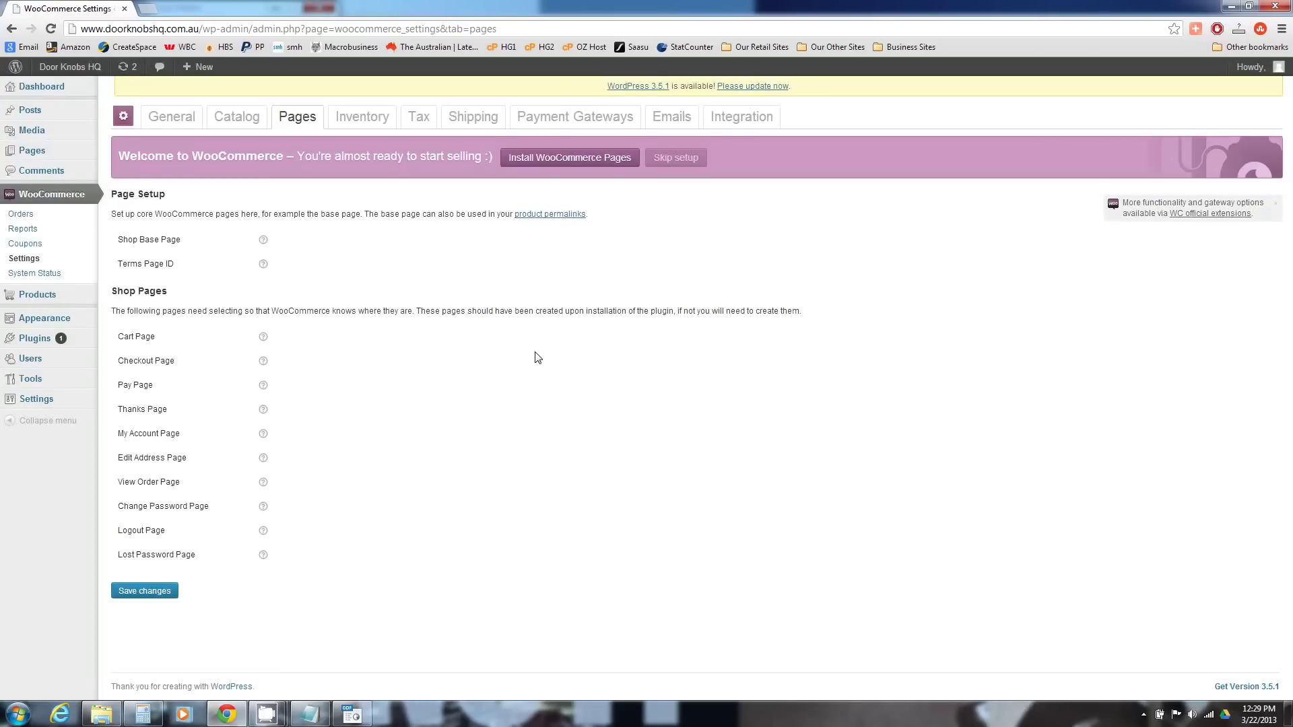
left_click(552, 162)
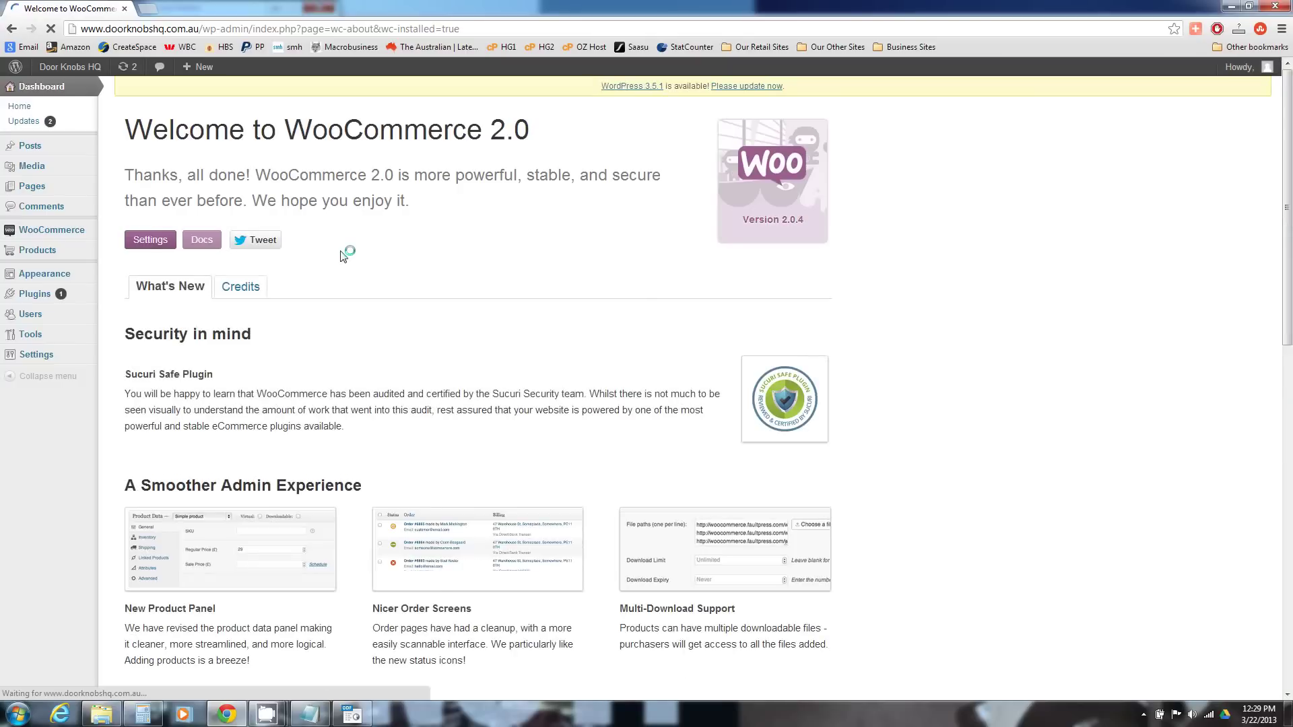
mouse_move(87, 231)
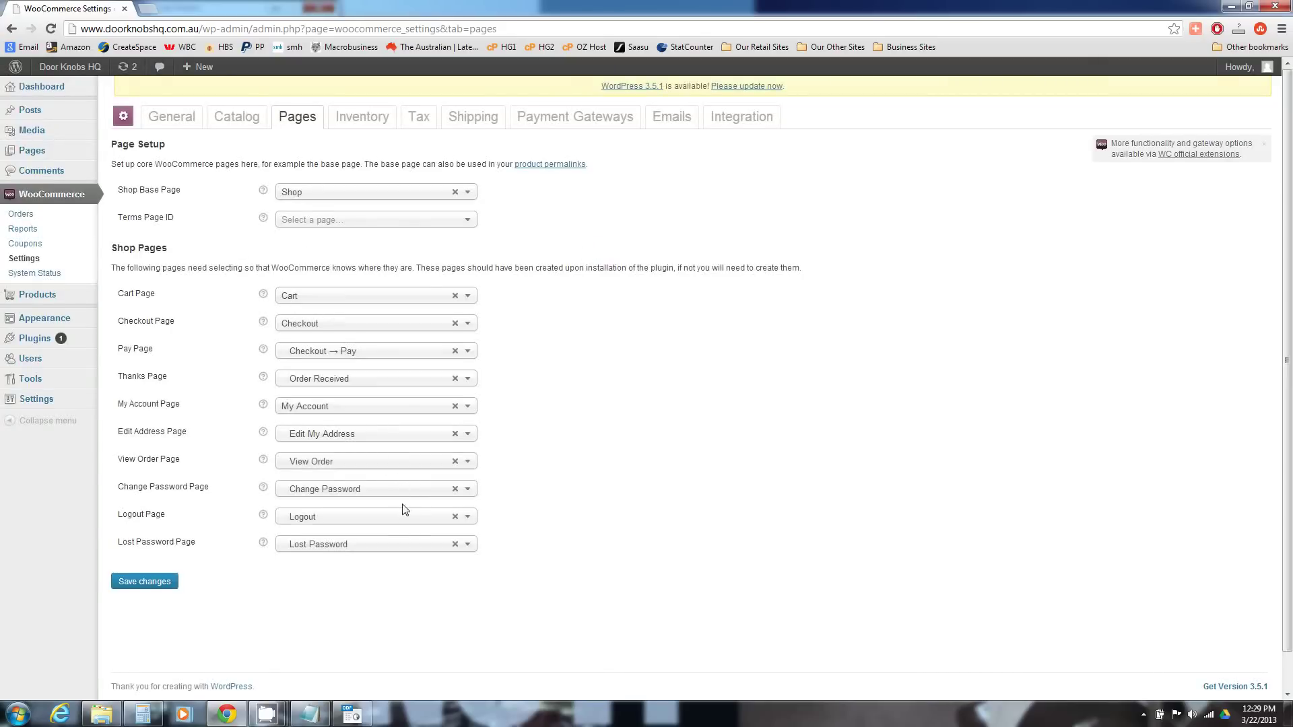
- In Inventory settings, change the Notification Recipient address's name part to 'shipping'
left_click(372, 123)
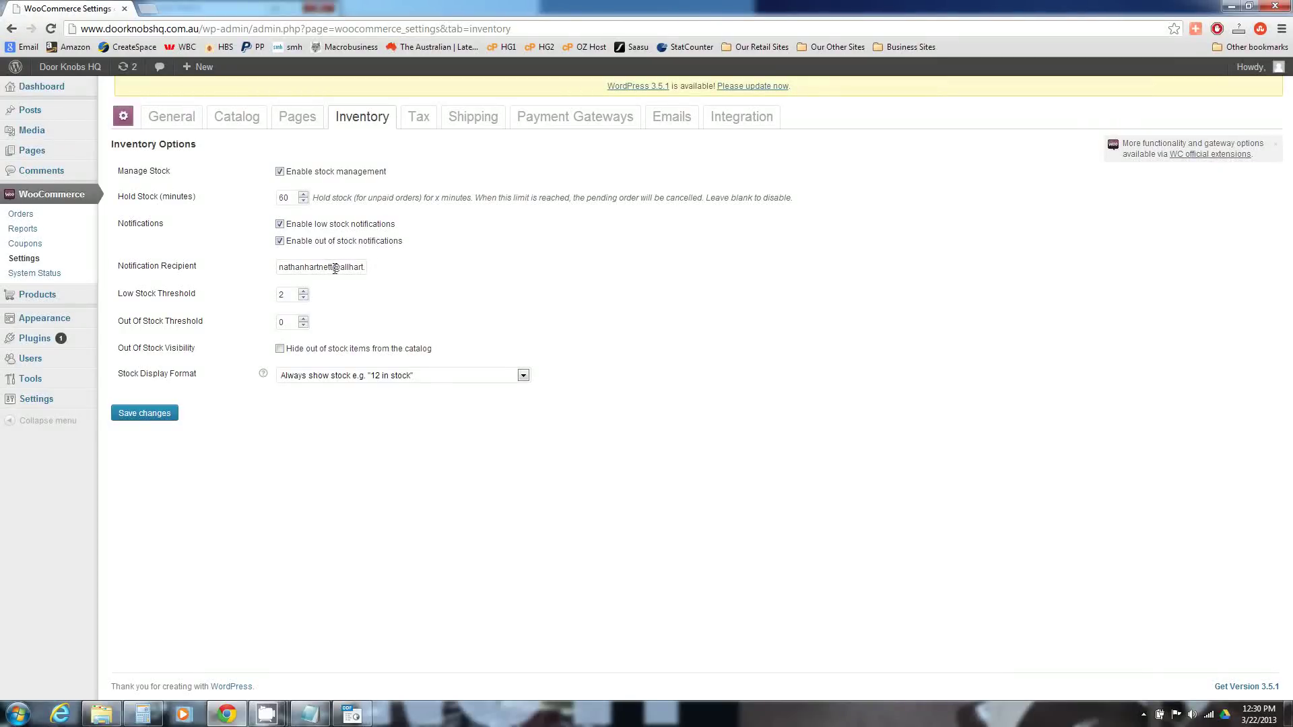
double_click(333, 268)
left_click(504, 266)
- Set Stock Display Format to 'Only show stock when low' and save the inventory settings
left_click(381, 375)
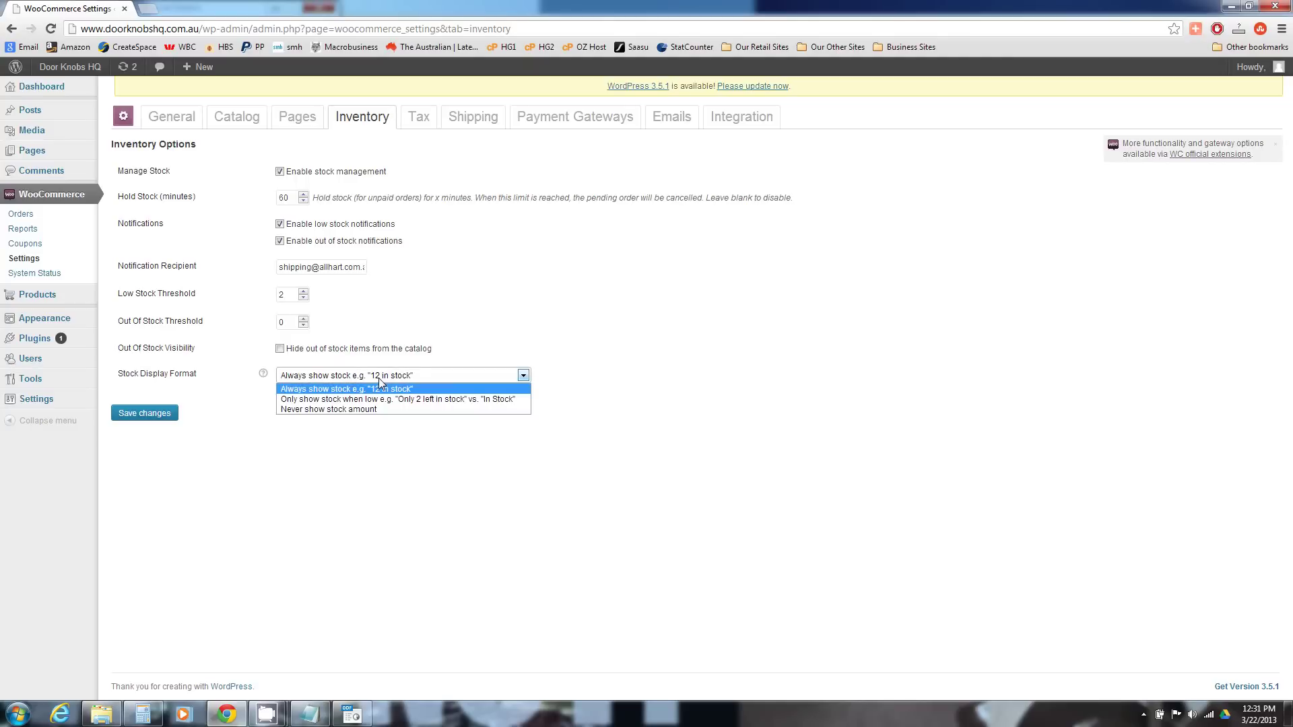
left_click(339, 400)
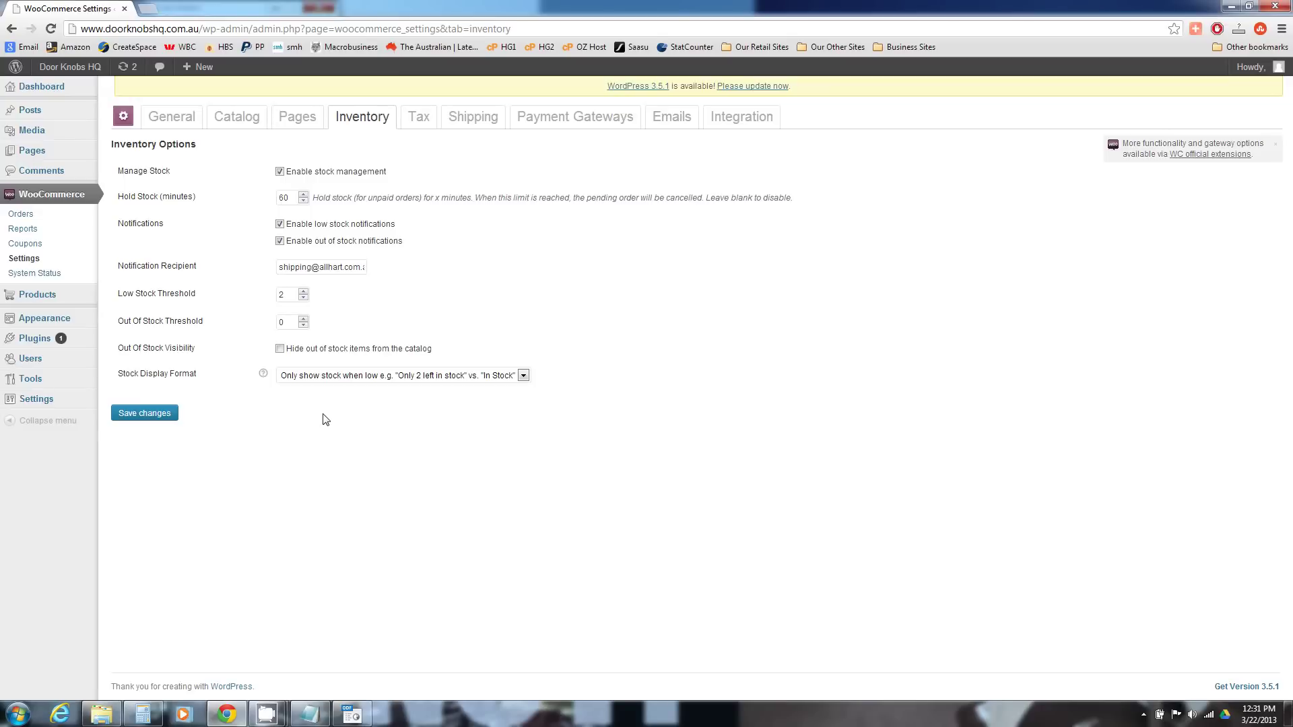
left_click(141, 416)
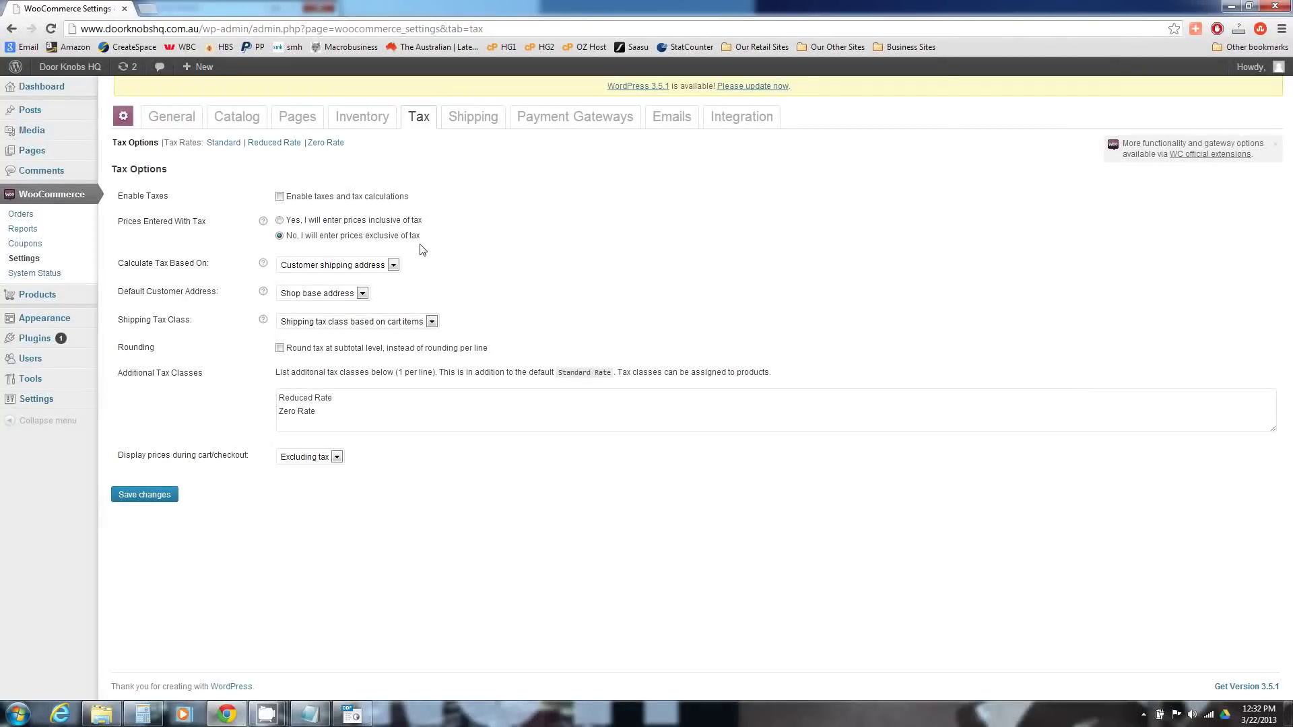
- Move on from the Tax options to the WooCommerce Shipping settings
left_click(465, 119)
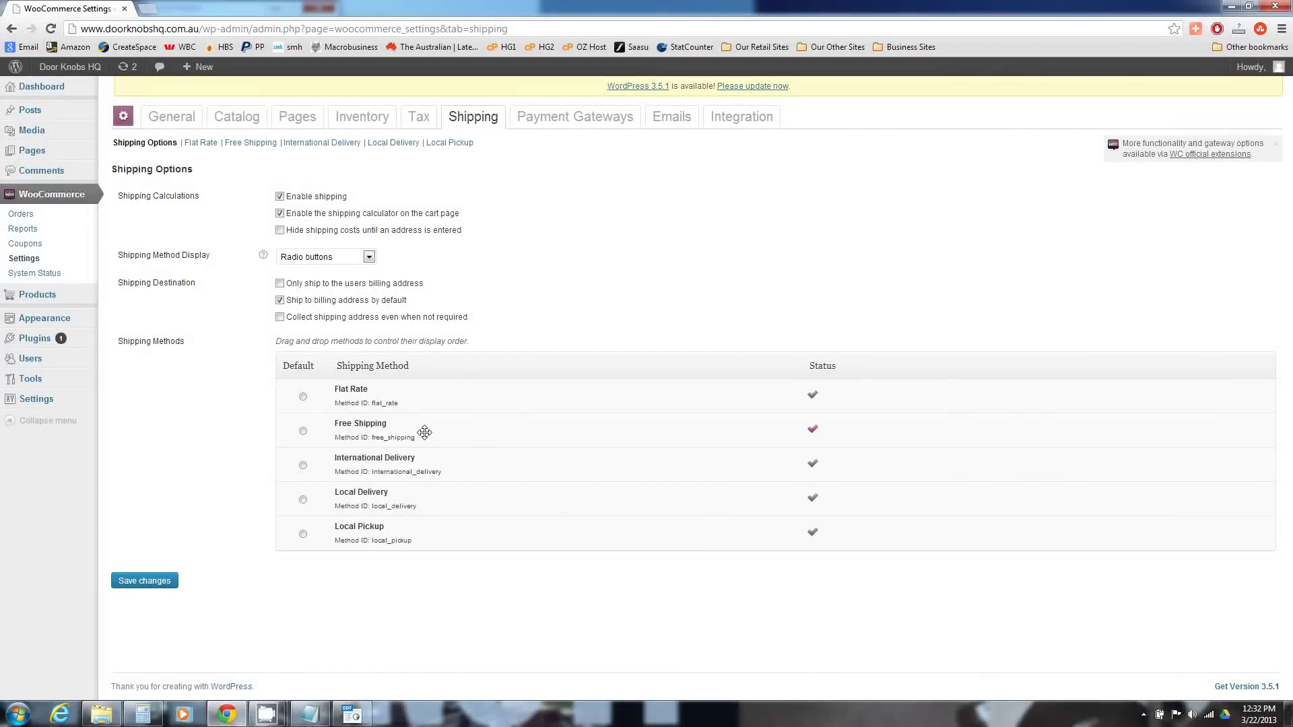
- Drag Free Shipping above Flat Rate in the shipping methods, then open Flat Rate's settings
left_click_drag(424, 432, 465, 437)
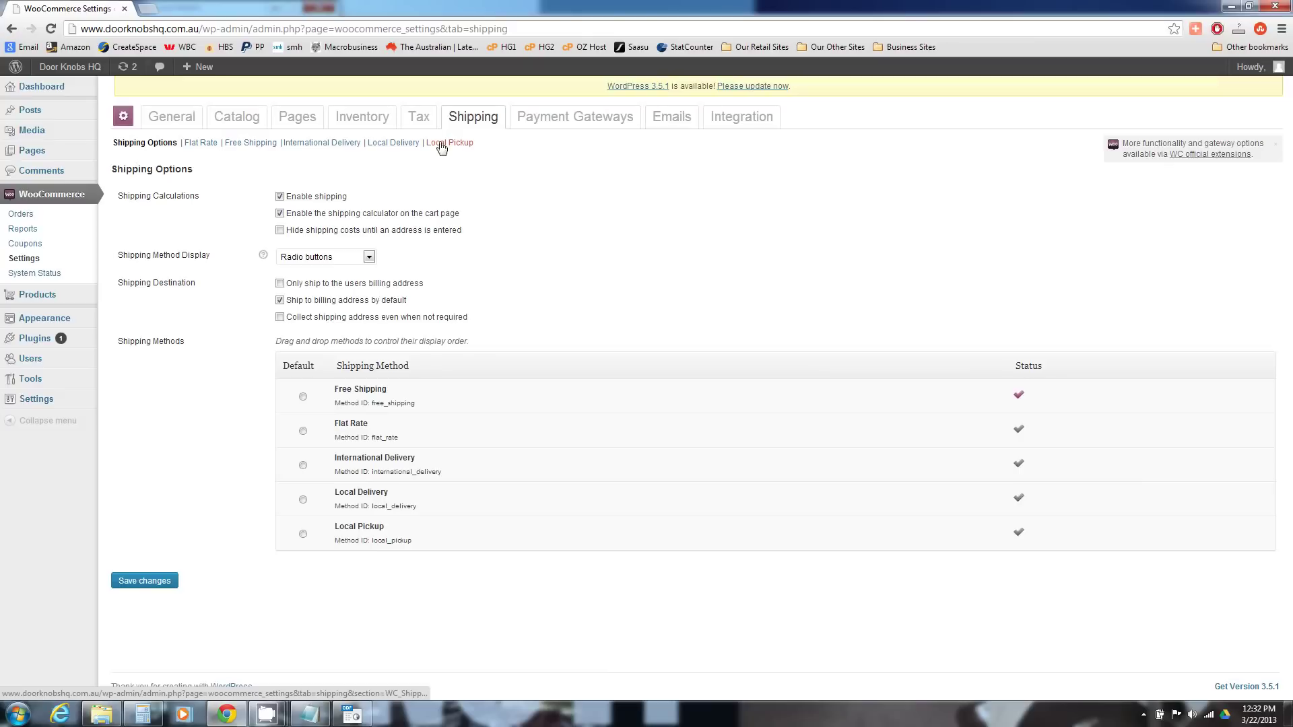
left_click(213, 146)
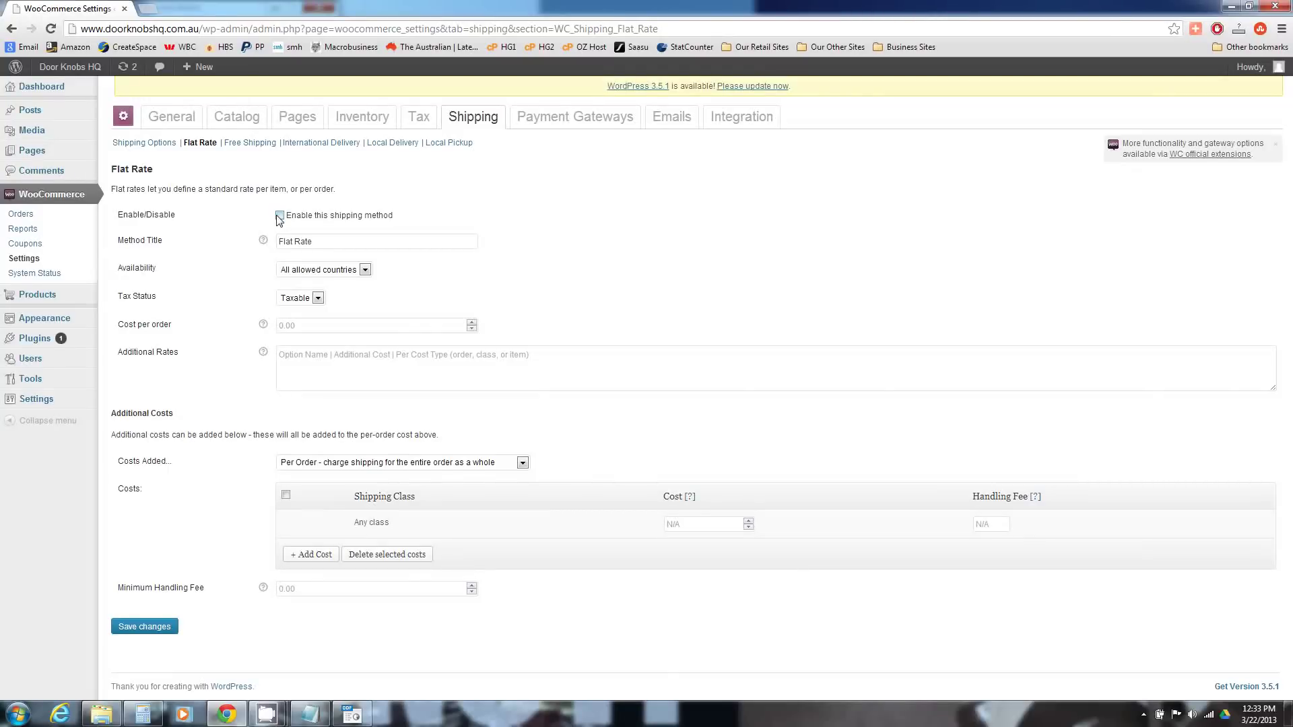
- Enable Flat Rate for all allowed countries with an 8.99 cost per order and save
left_click(278, 215)
left_click(352, 270)
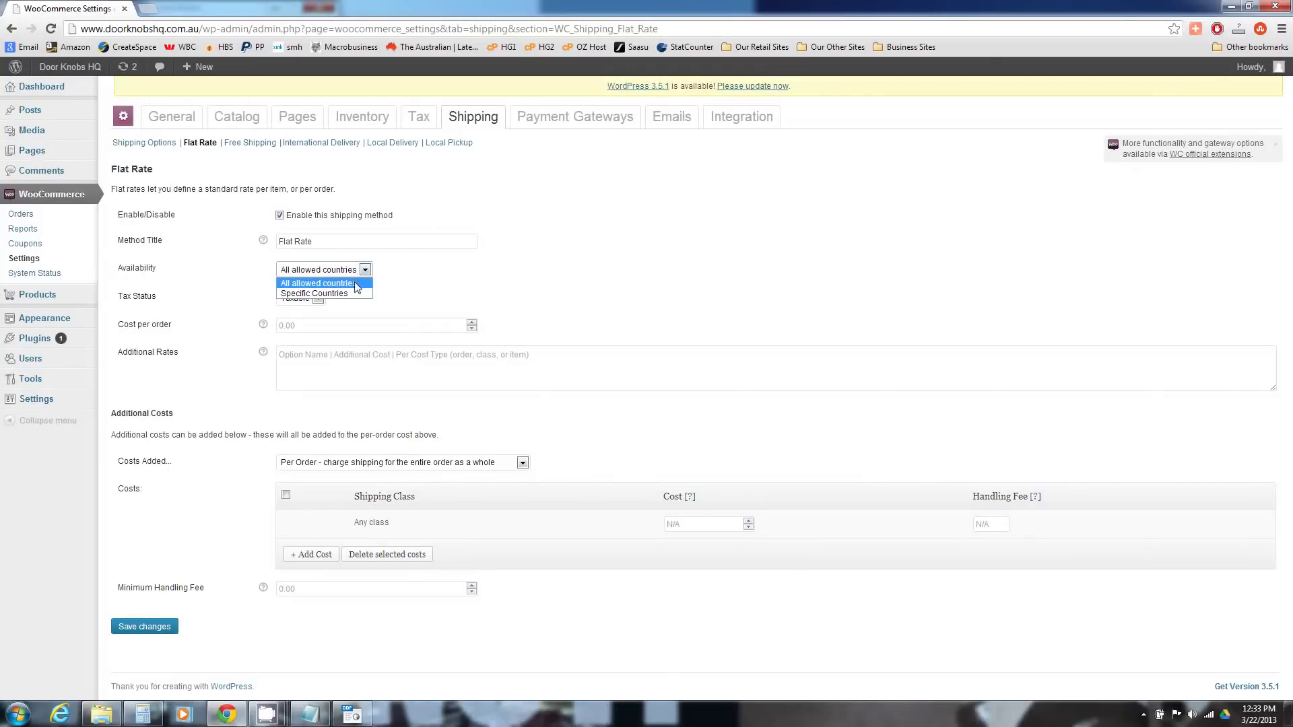
left_click(359, 272)
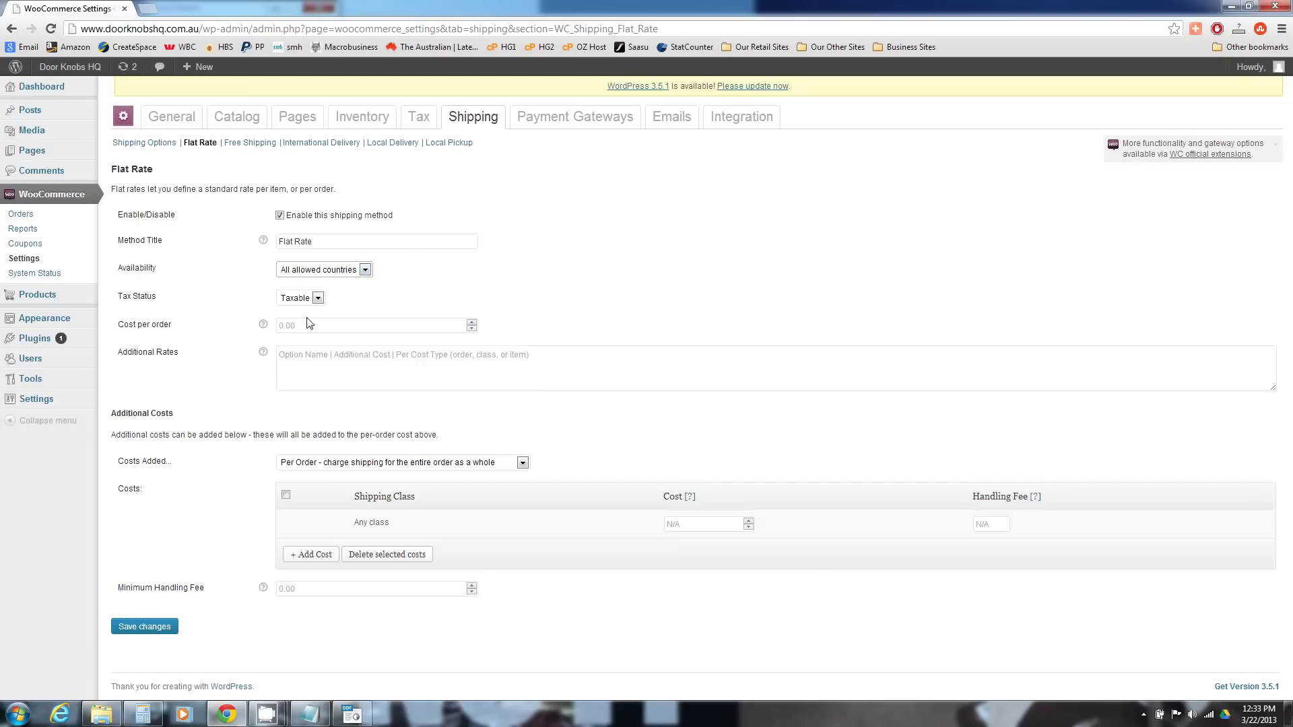
left_click(336, 325)
type("8.99")
left_click(334, 340)
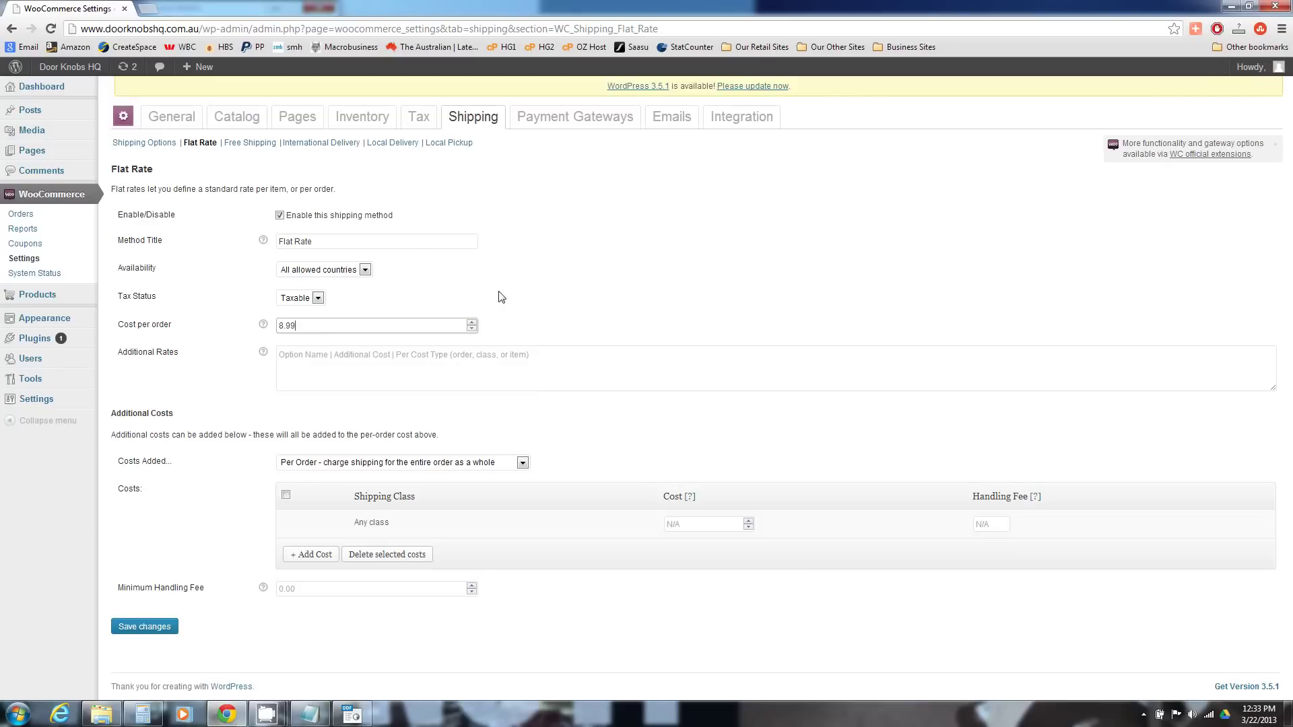
left_click(519, 299)
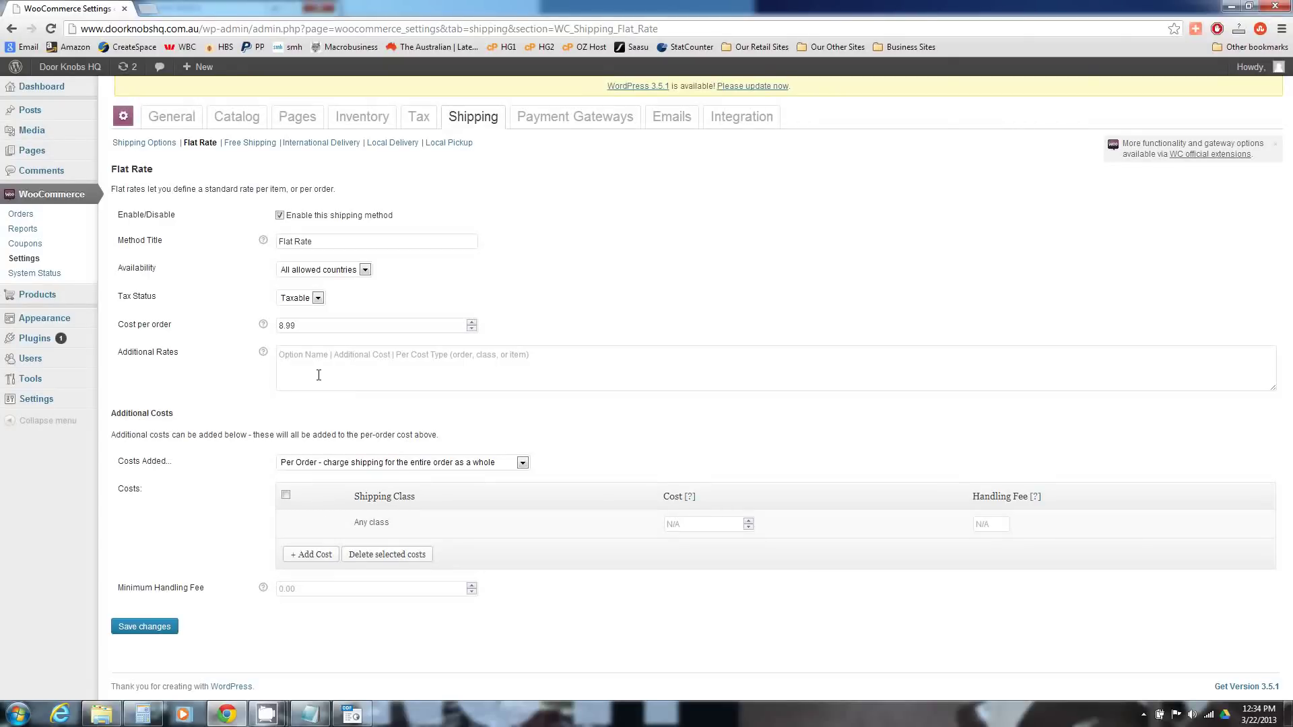
left_click(143, 626)
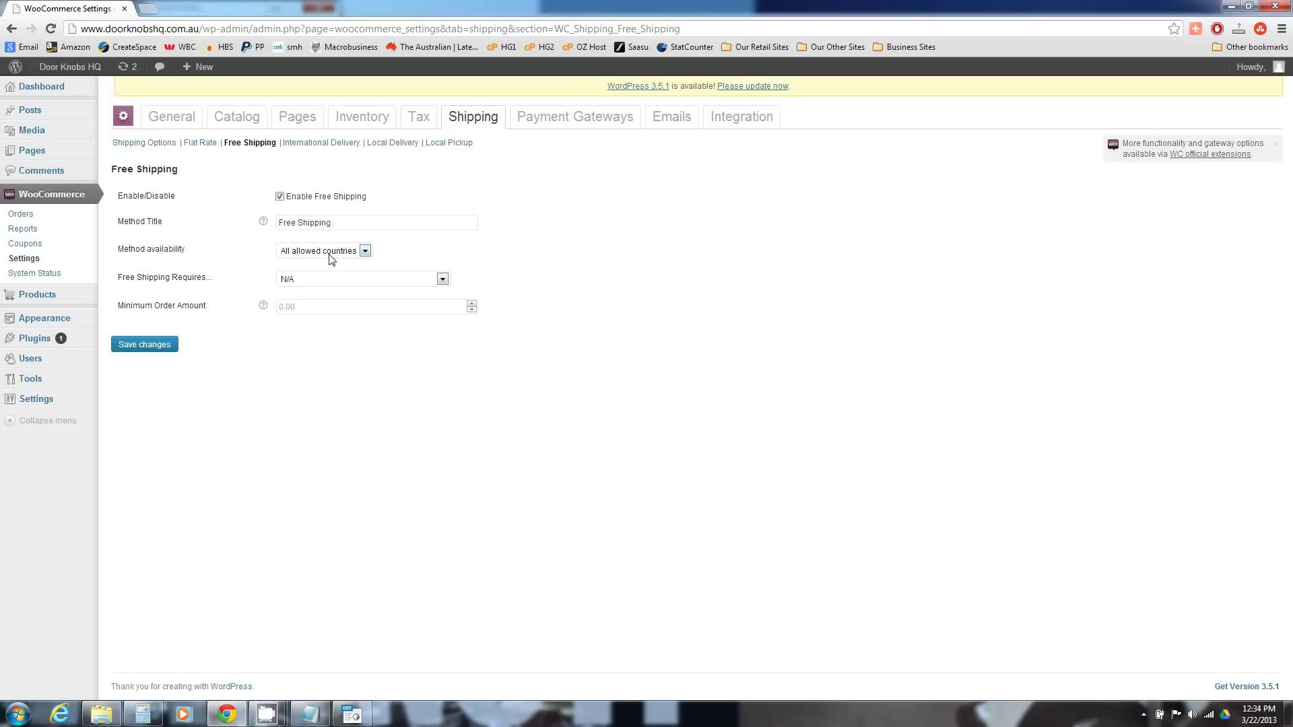
- Restrict free shipping to specific countries, selecting Australia
left_click(332, 259)
left_click(332, 272)
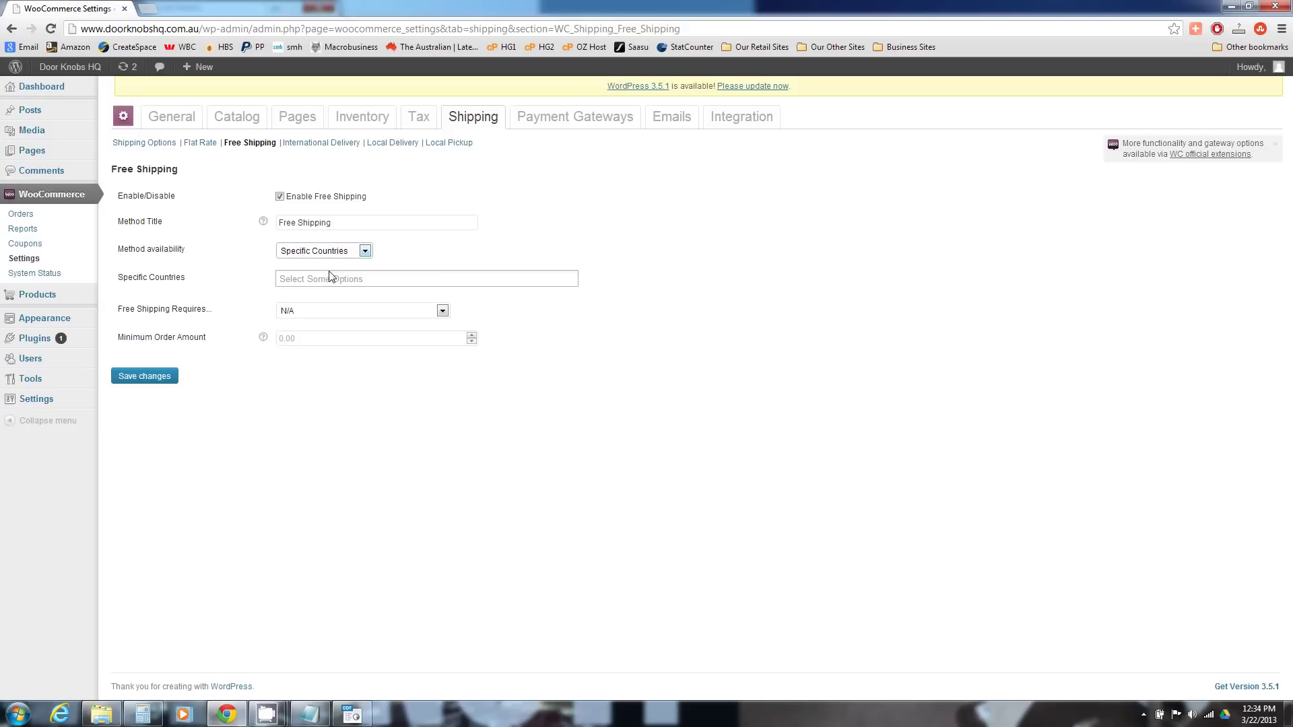
left_click(316, 277)
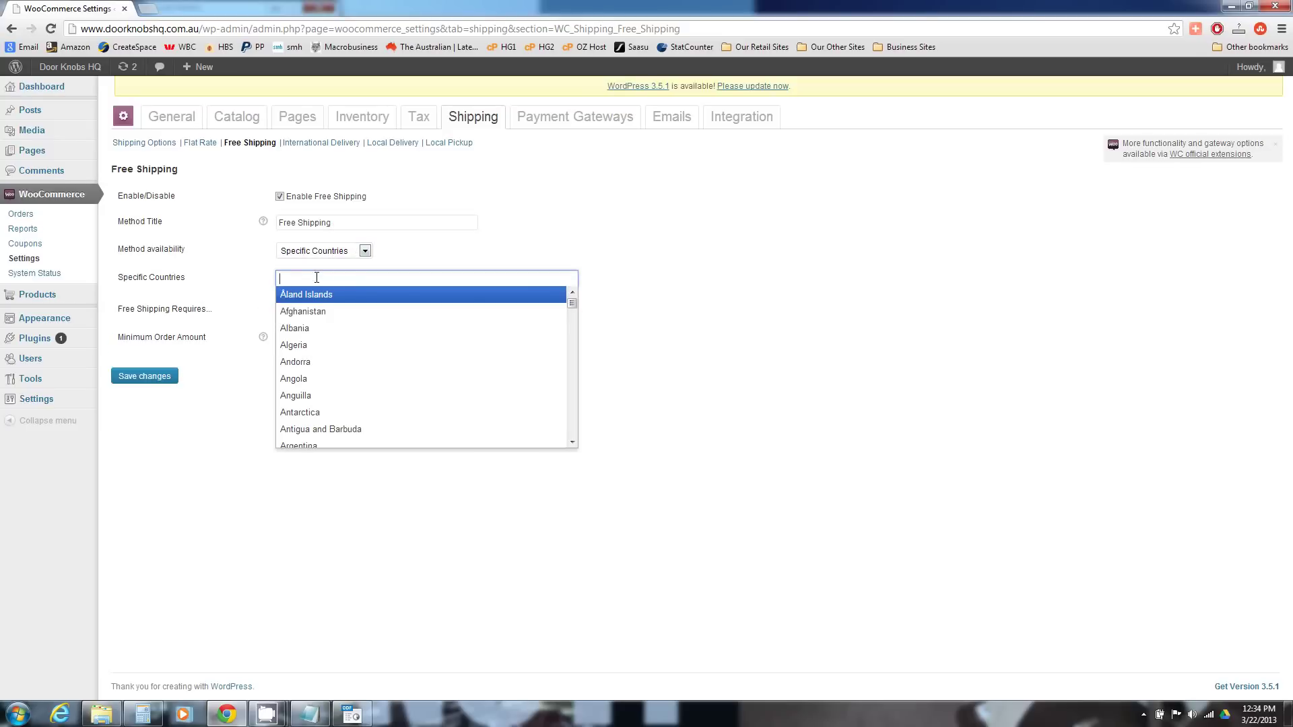
type("austr")
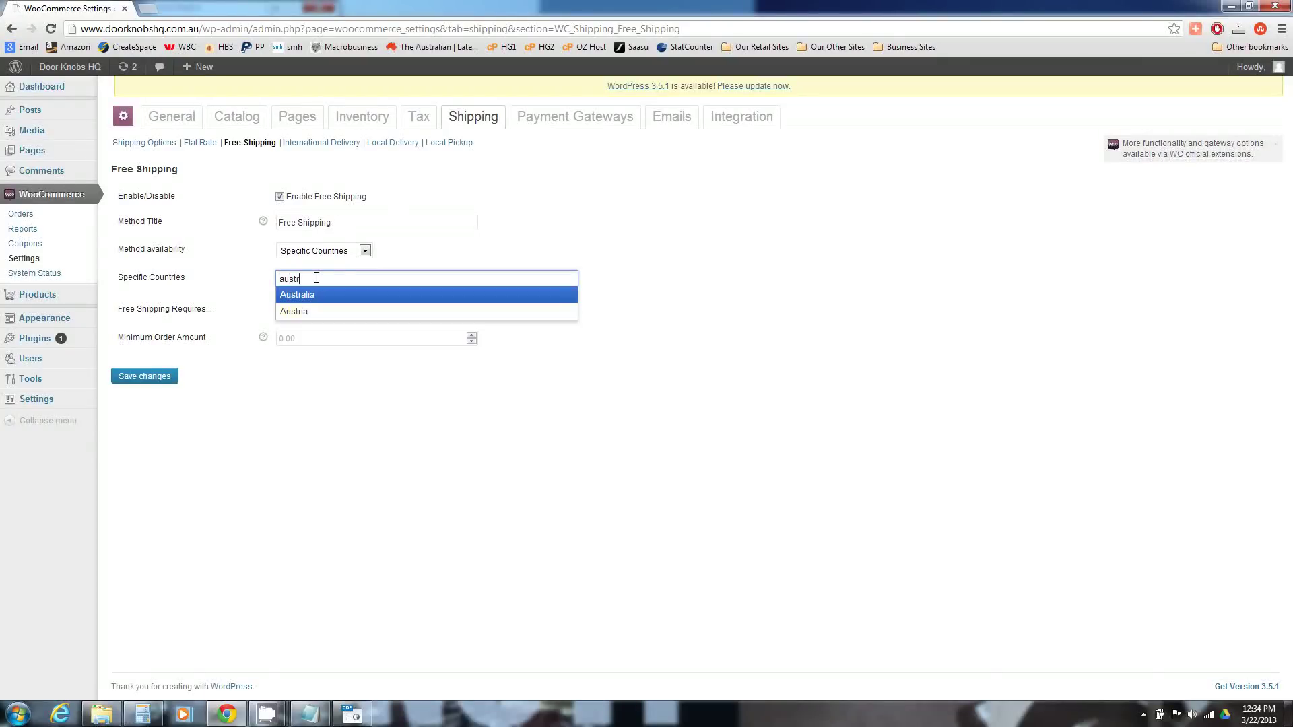
left_click(309, 295)
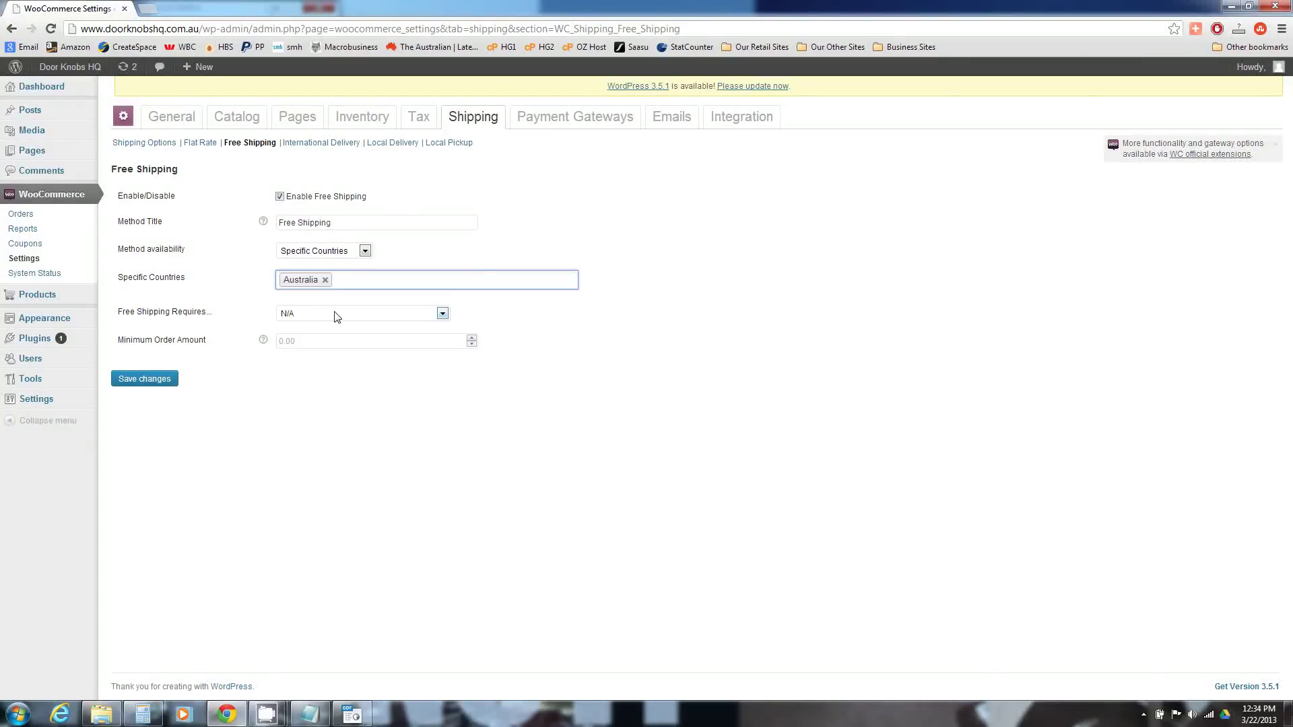
- Require a minimum order amount of 60 for free shipping and save the settings
left_click(340, 314)
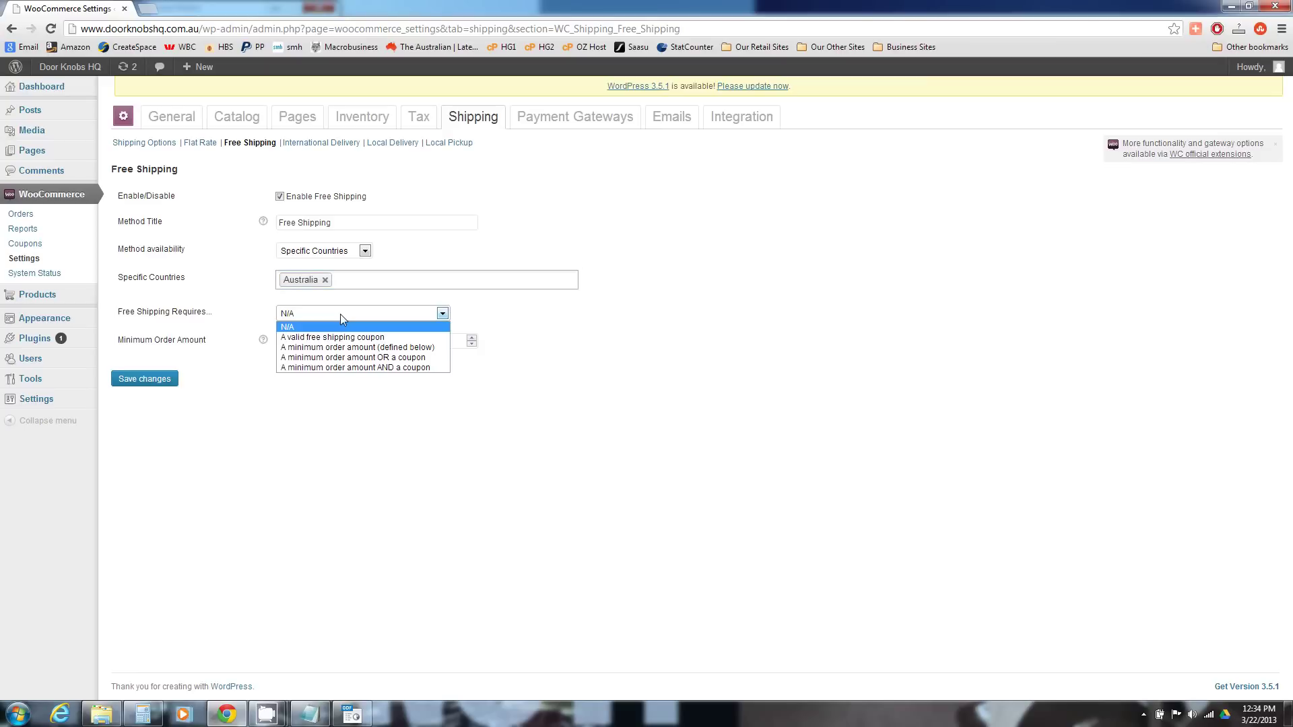
left_click(403, 349)
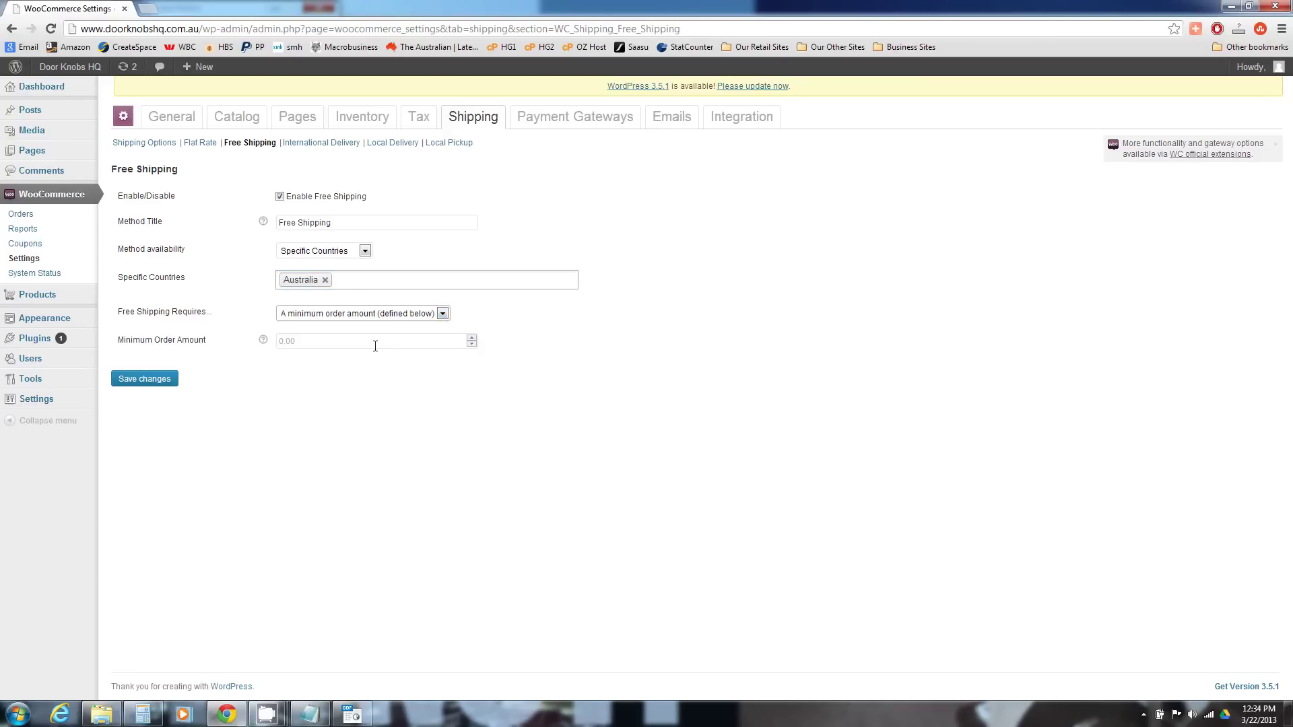
left_click(374, 344)
type("60")
left_click(258, 406)
left_click(165, 378)
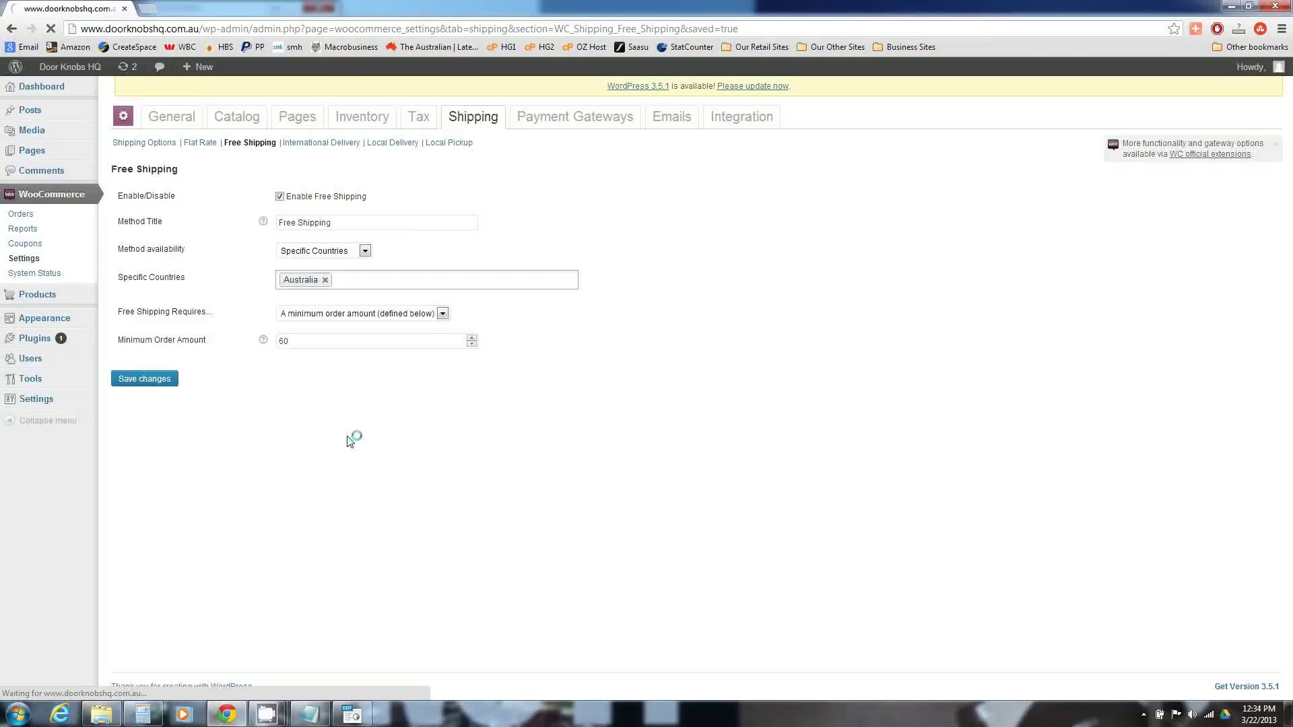
left_click(428, 183)
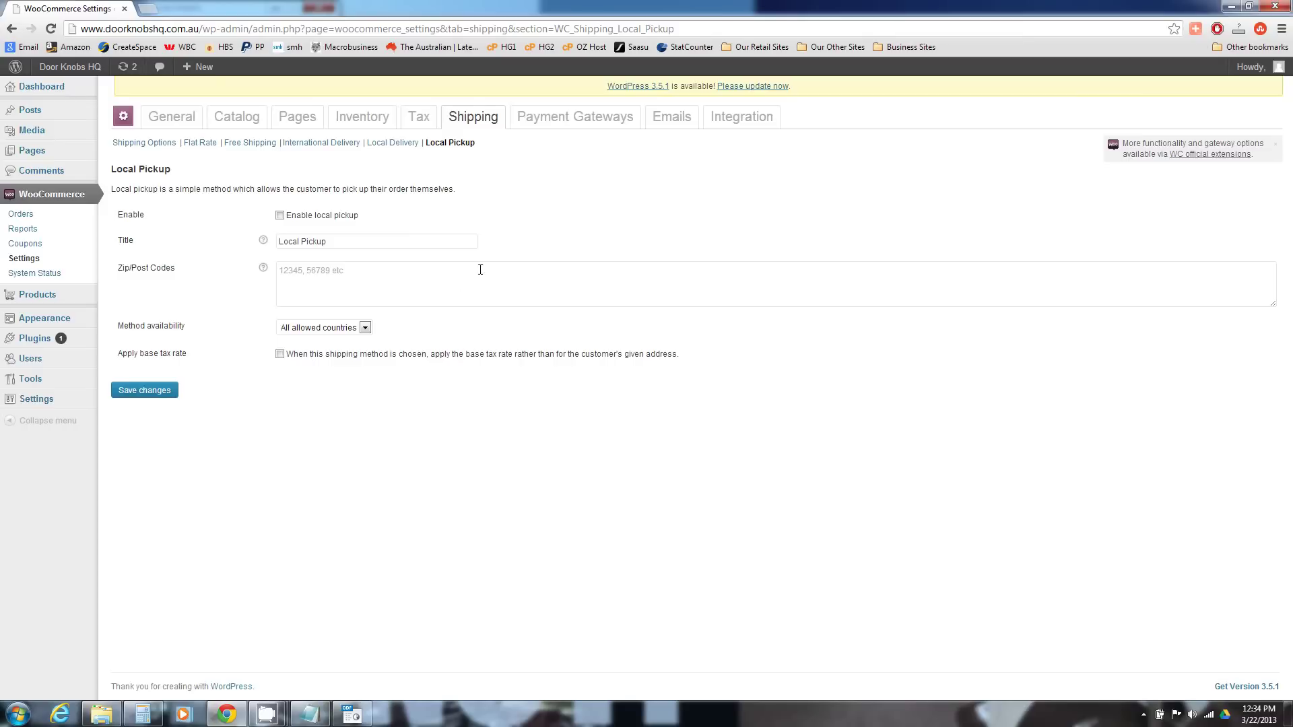
- Check Local Pickup's method availability choices, leaving them unchanged
left_click(365, 328)
left_click(365, 327)
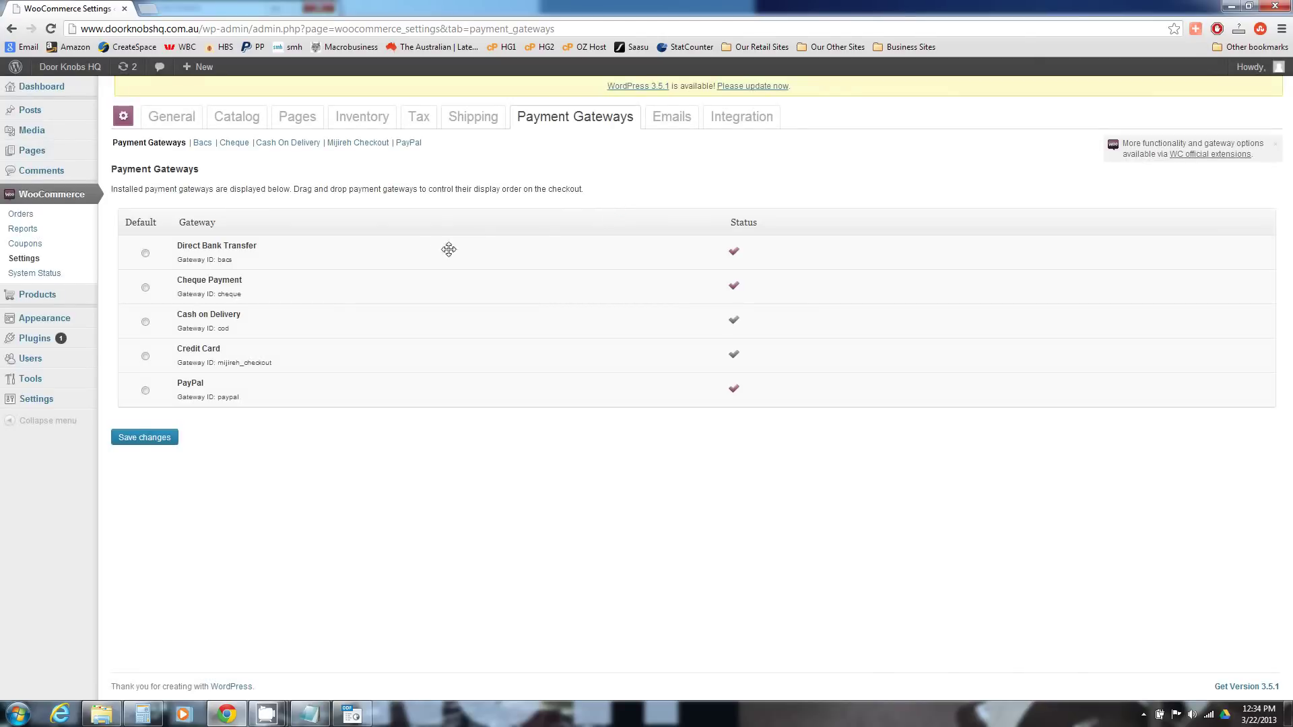
- Move Cheque Payment above Direct Bank Transfer in the payment gateway order
left_click_drag(369, 293, 412, 266)
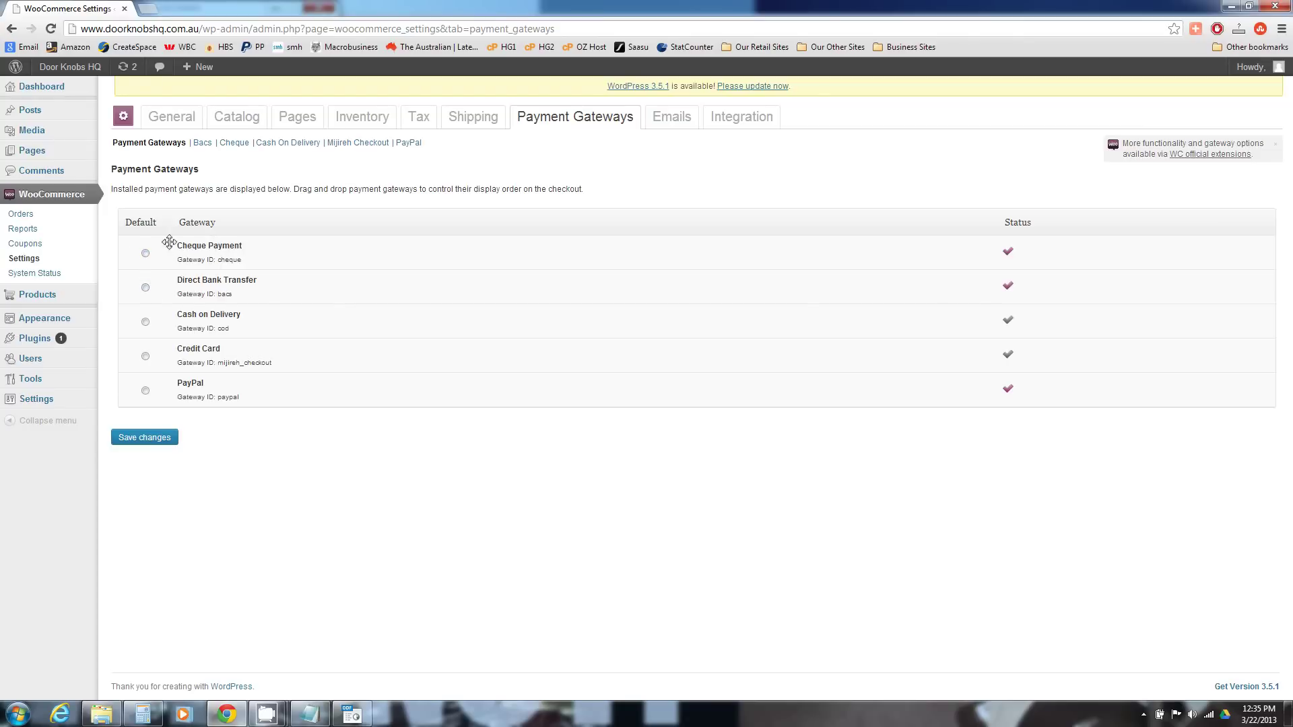
- Disable and save Cheque Payment, then bring up the BACS direct bank transfer settings
left_click(233, 143)
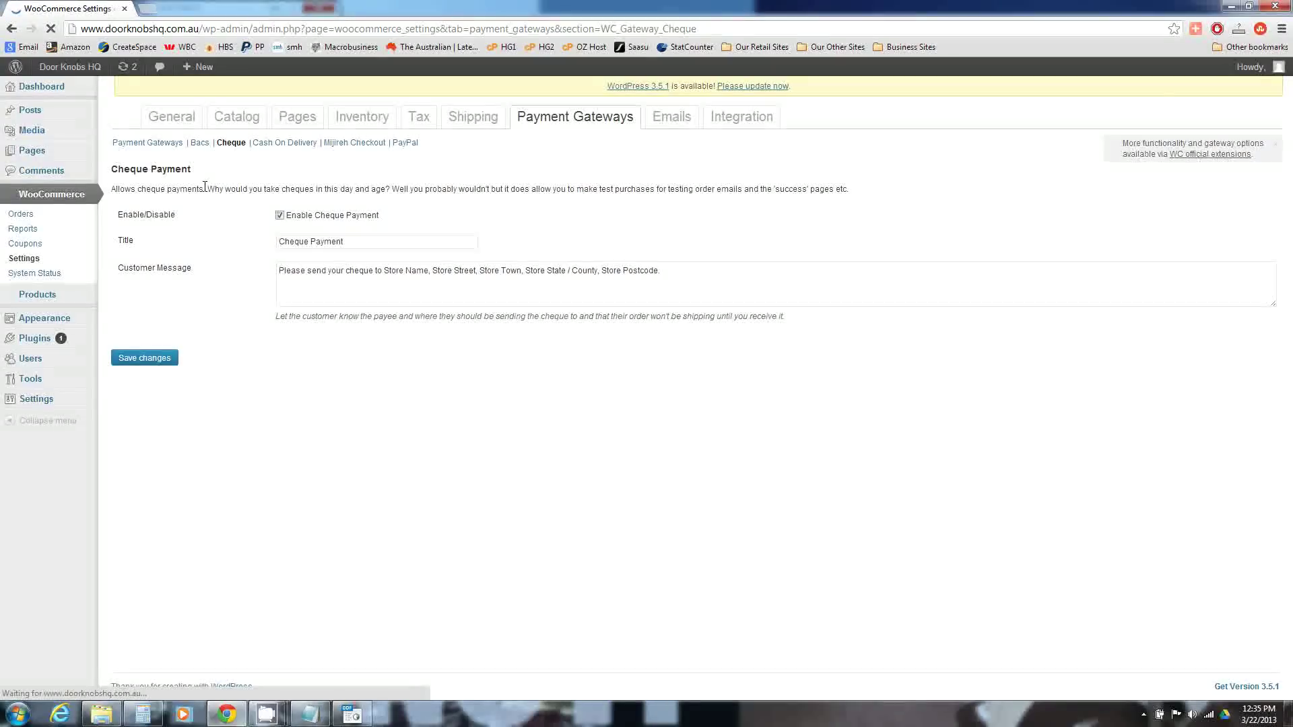
left_click(151, 360)
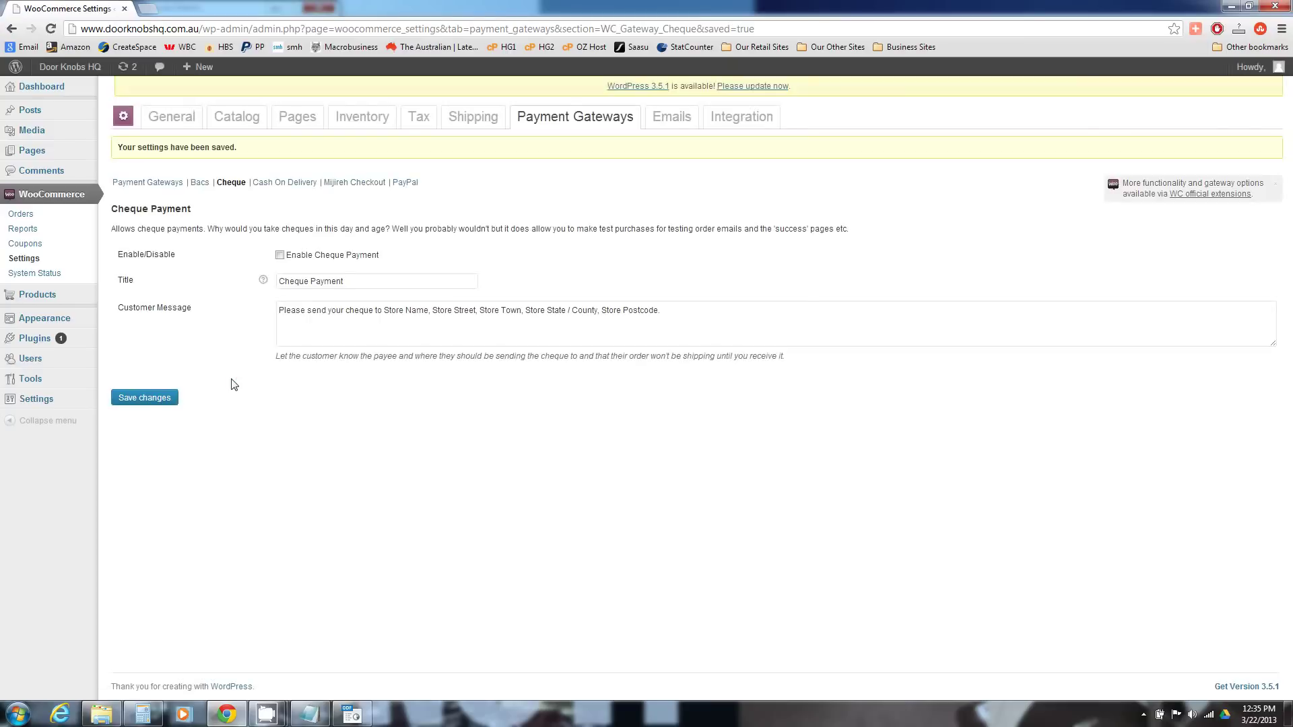
left_click(200, 183)
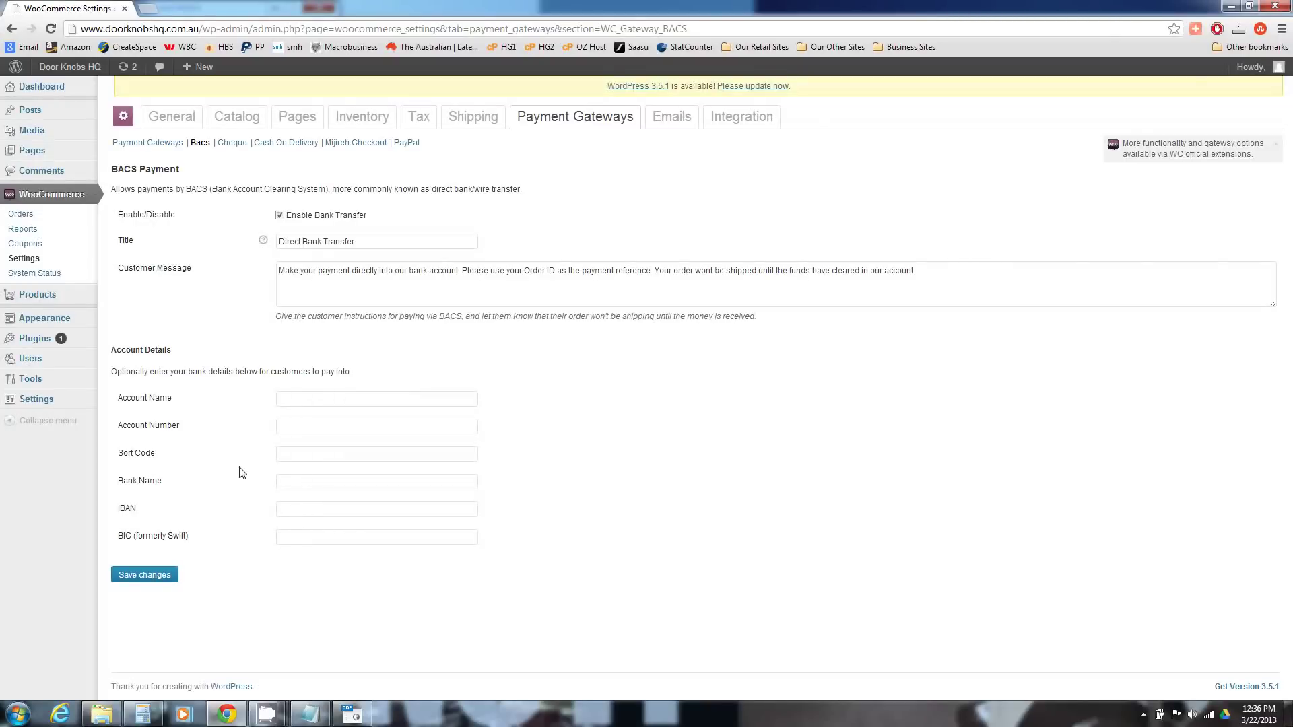
- Show the PayPal standard settings, with PayPal enabled and sandbox on
left_click(406, 143)
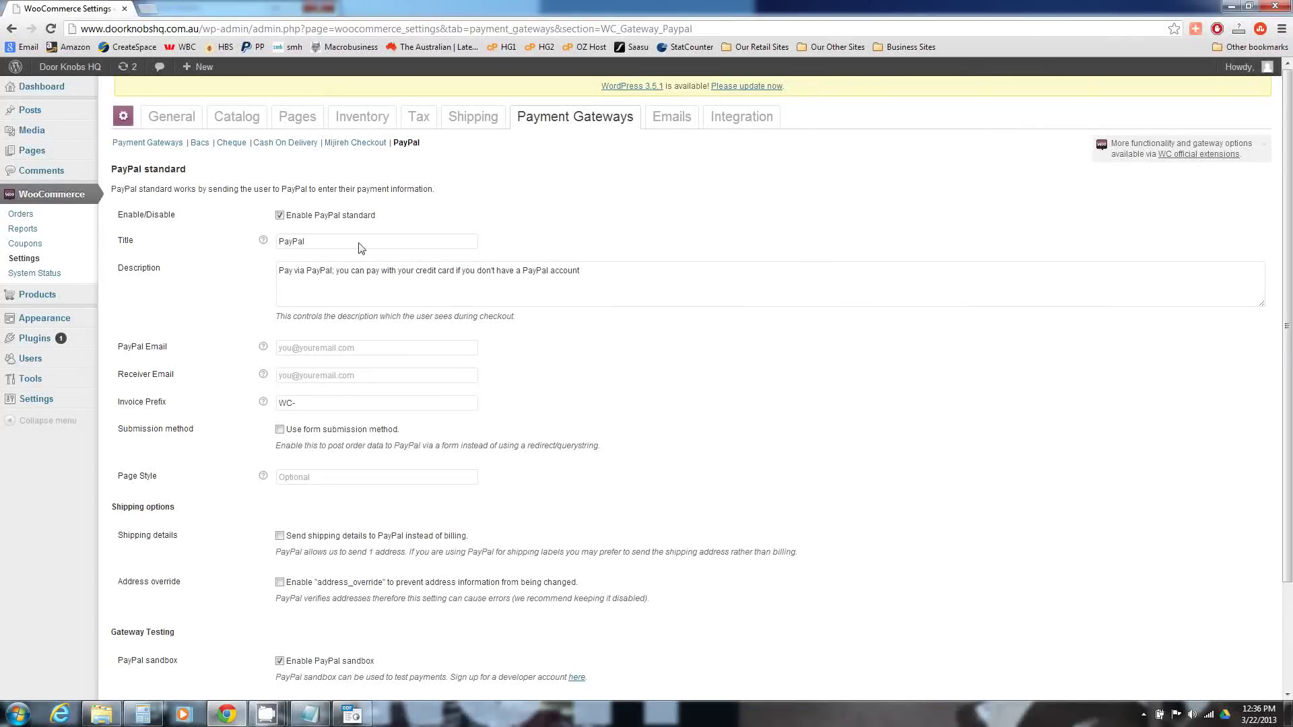
left_click(332, 348)
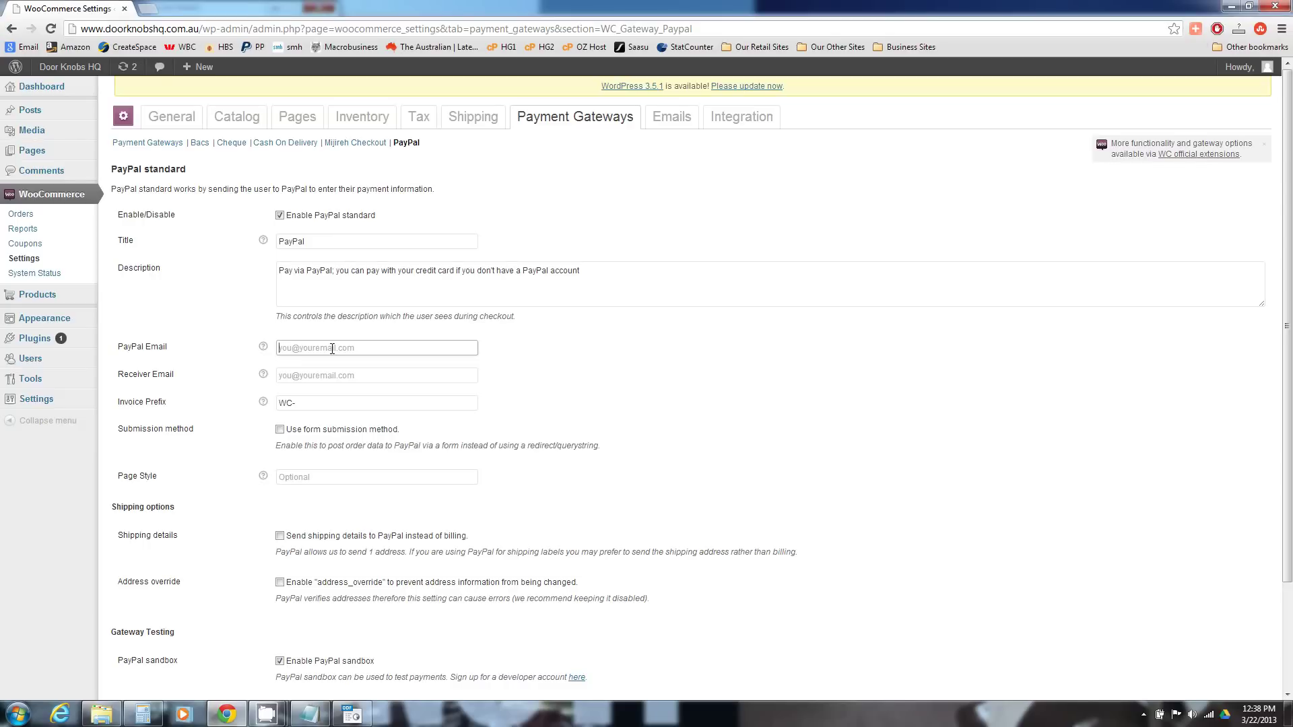
- Toggle the PayPal sandbox off and back on, and save the PayPal settings
scroll(273, 384, "down", 1)
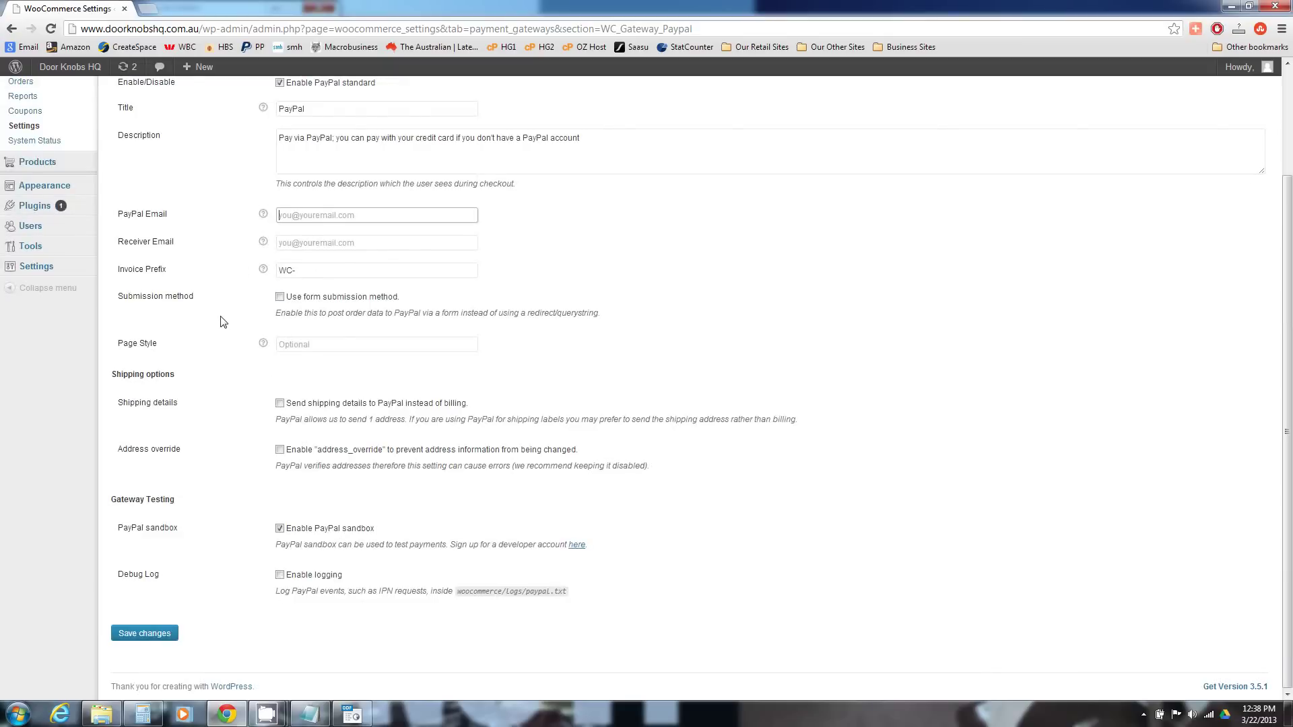
scroll(222, 321, "up", 1)
scroll(223, 322, "down", 1)
left_click(280, 530)
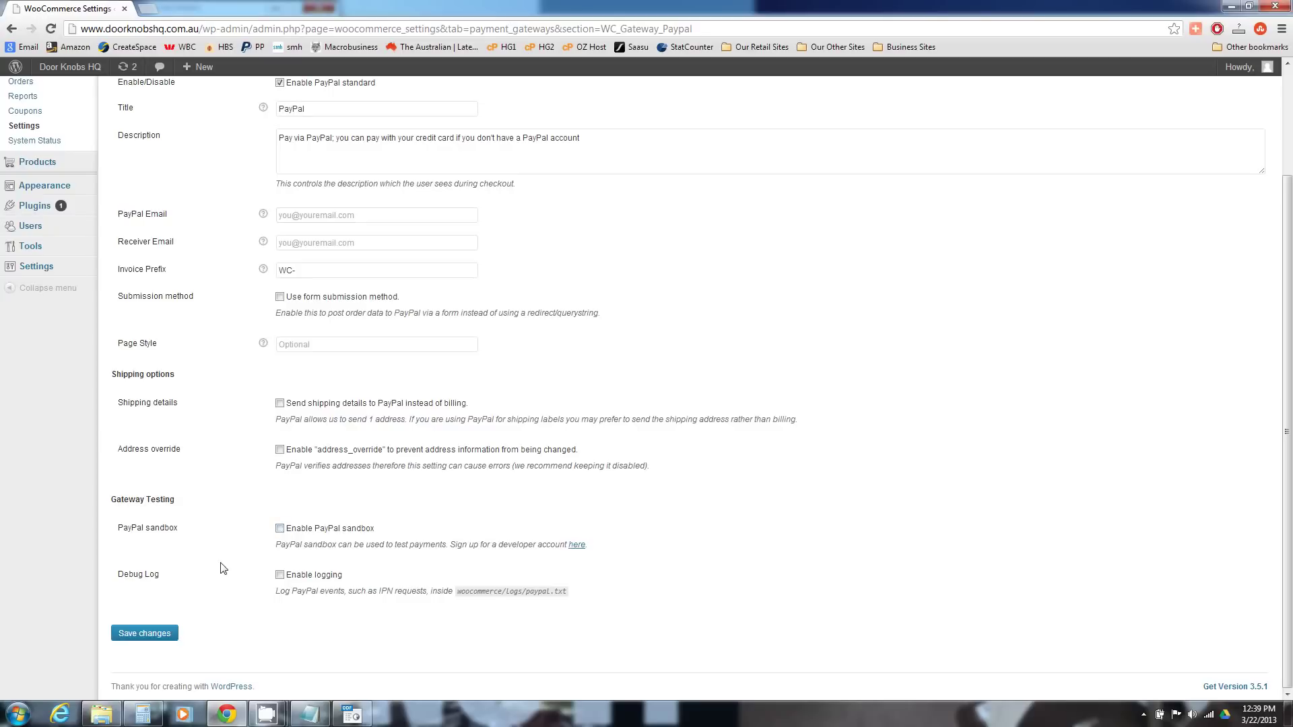
left_click(280, 529)
left_click(165, 634)
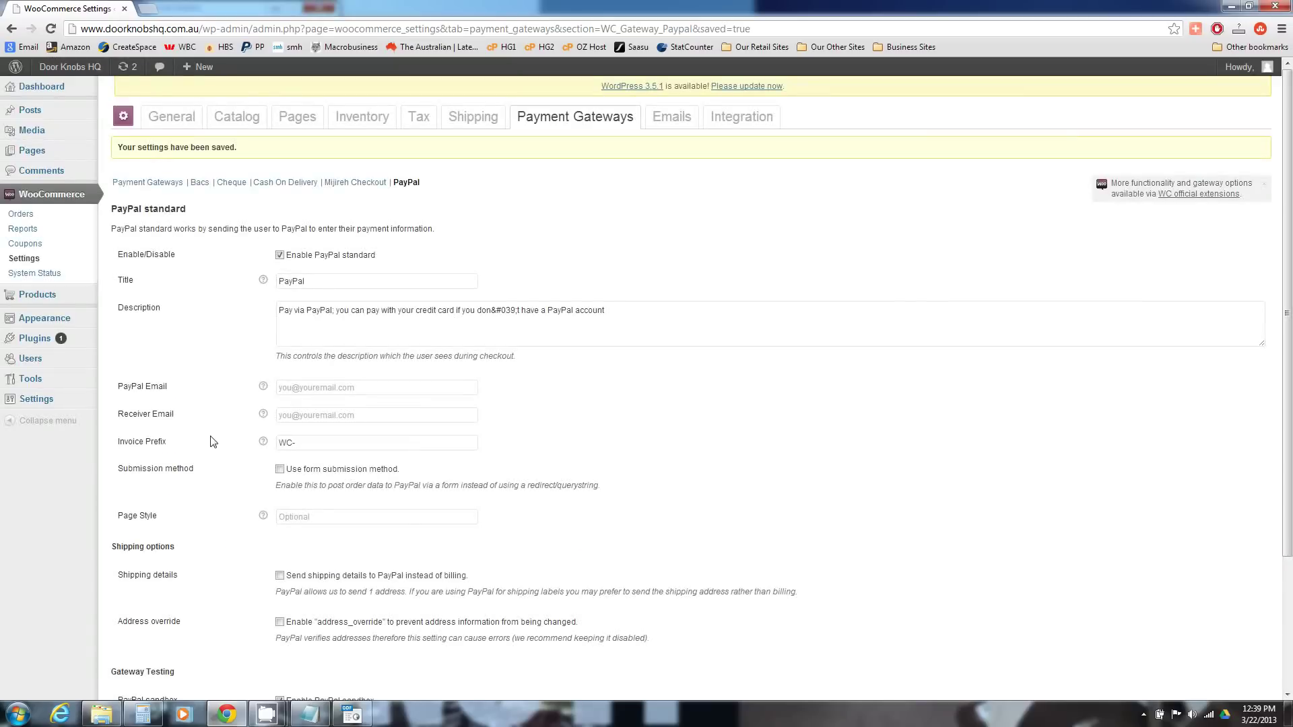
left_click(667, 119)
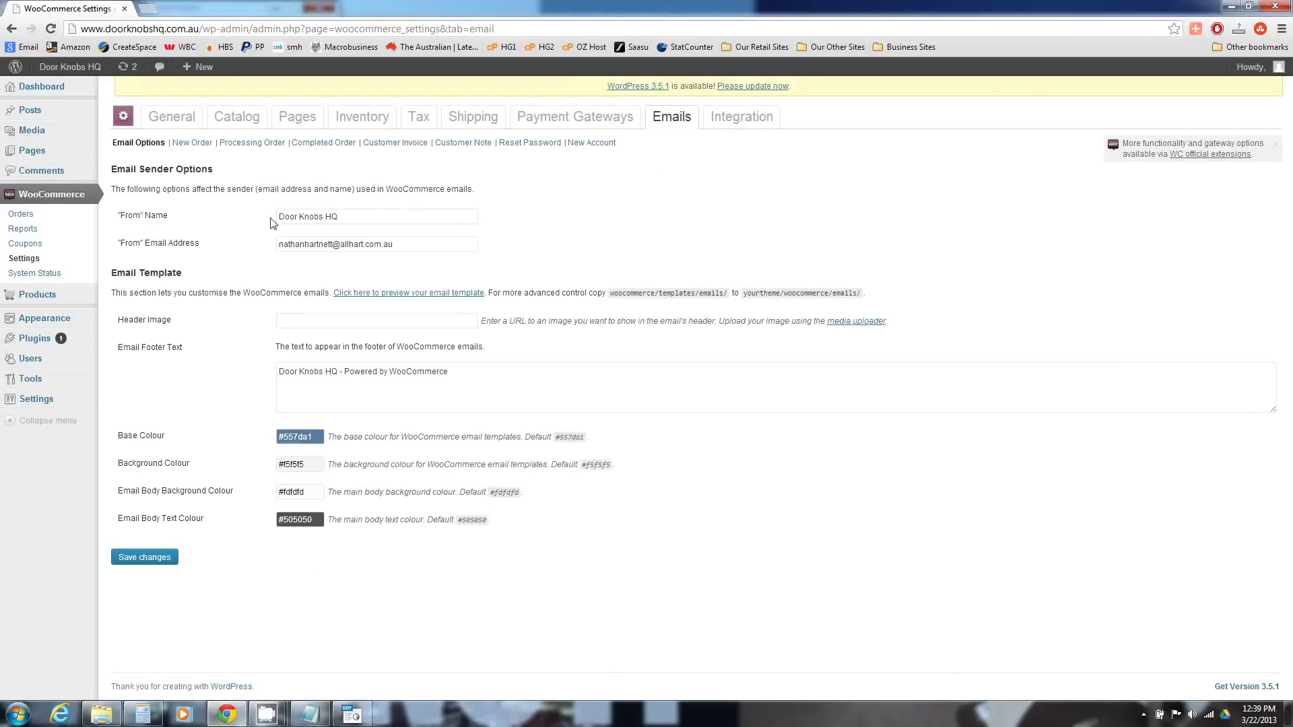
- Replace the name part of the sender e-mail address and select the header image field
left_click_drag(334, 250, 256, 246)
type("d")
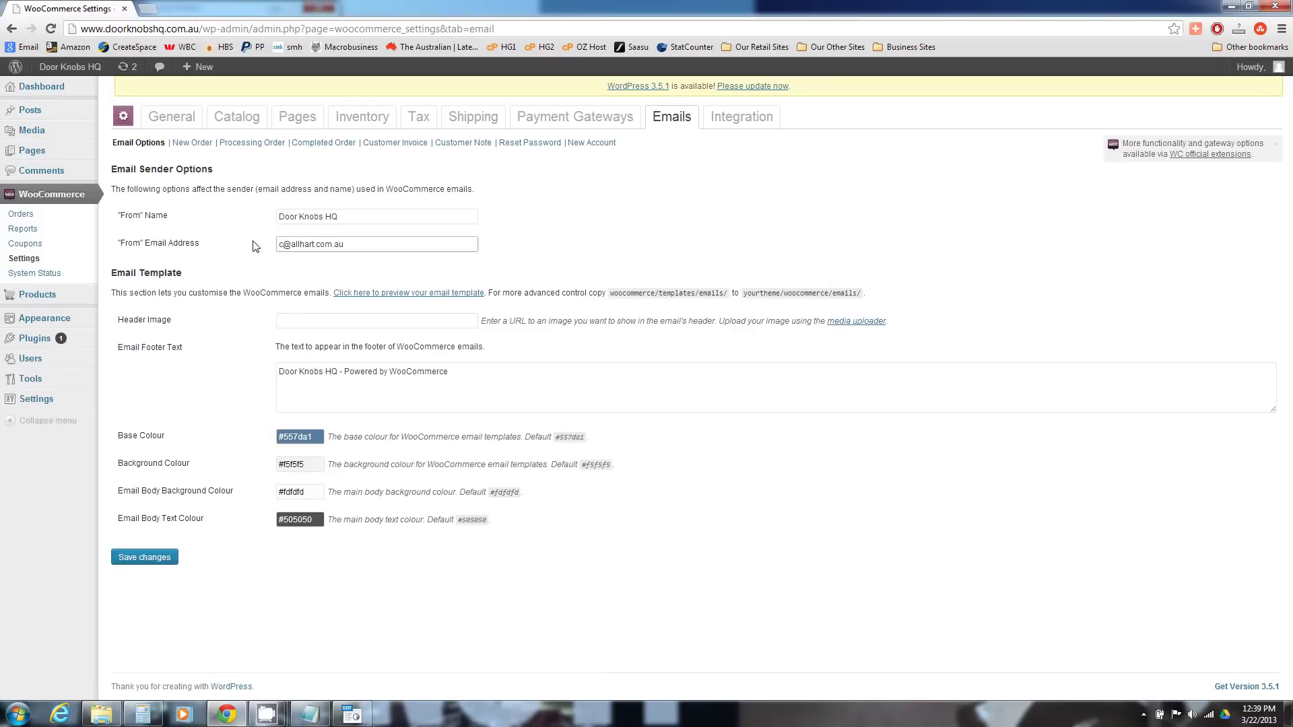
type("ustomersupport")
left_click(329, 321)
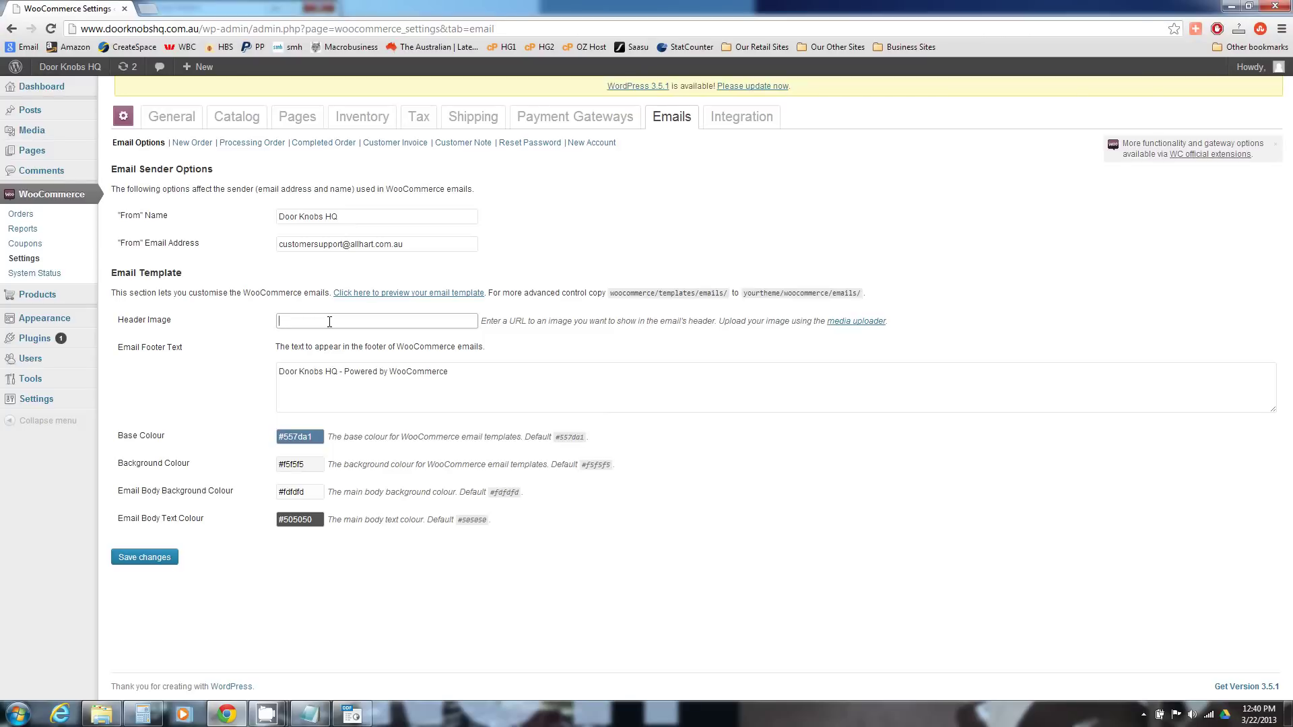
left_click(329, 323)
- Remove ' - Powered by WooCommerce' from the footer so it reads Door Knobs HQ, and save
left_click_drag(342, 375, 462, 377)
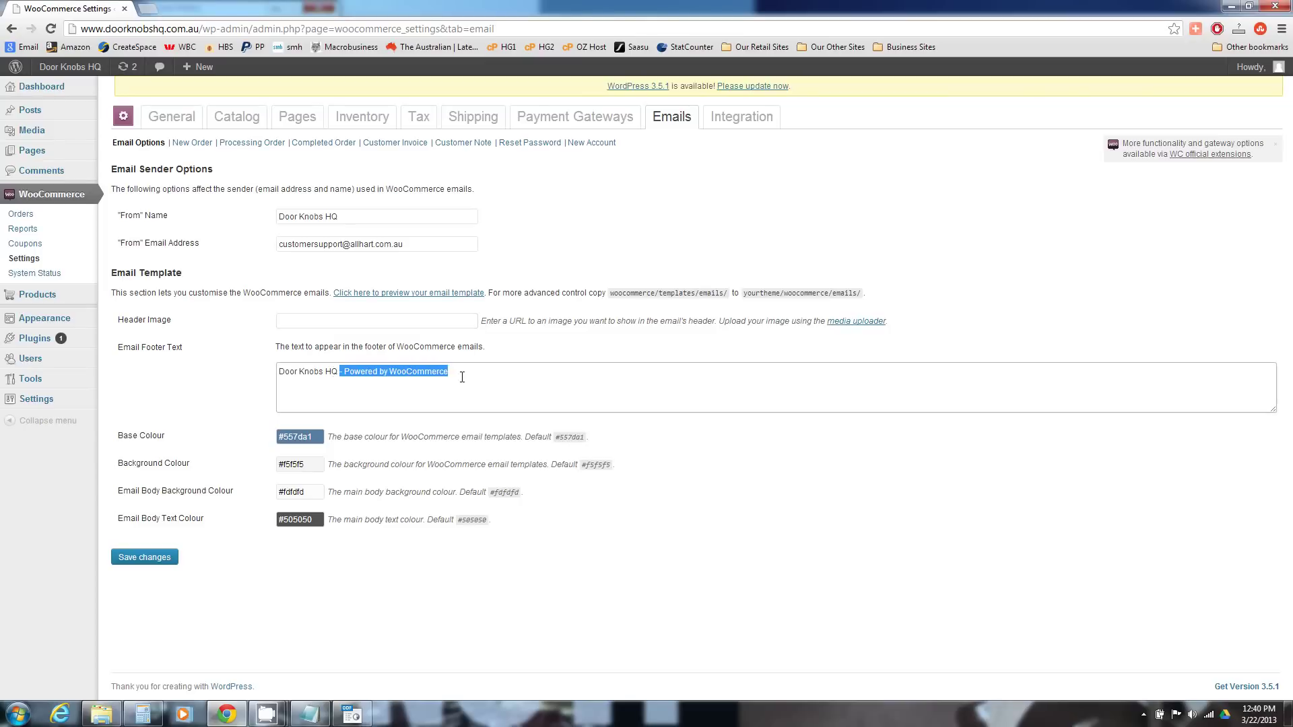
key("Delete")
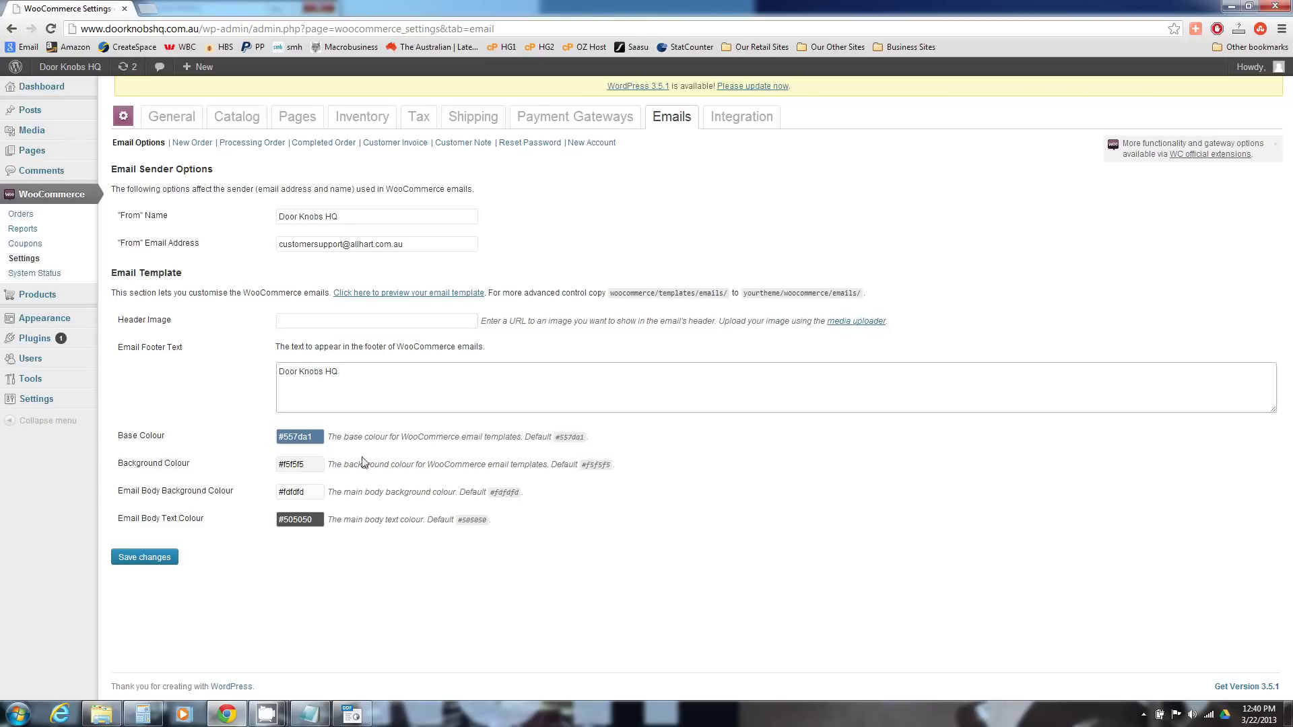
left_click(145, 562)
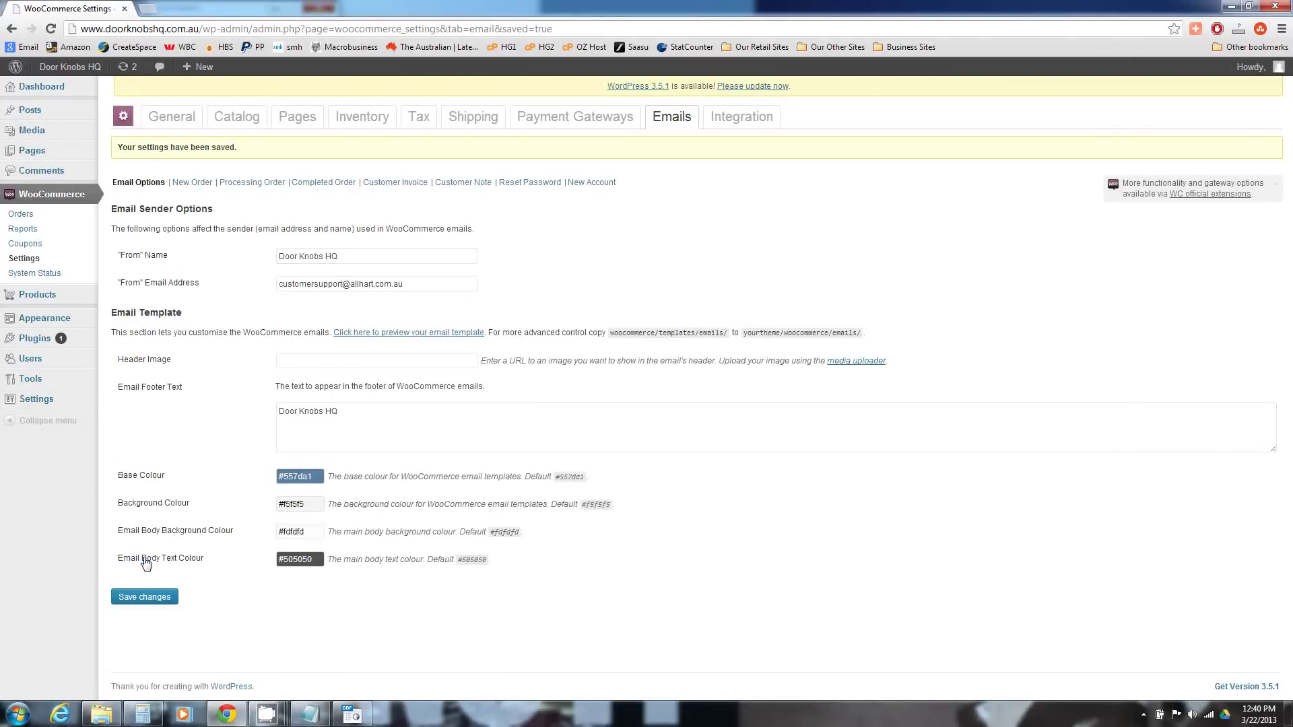
- Show the Integration tab's ShareThis section with Publisher ID and ShareThis Code fields
left_click(728, 119)
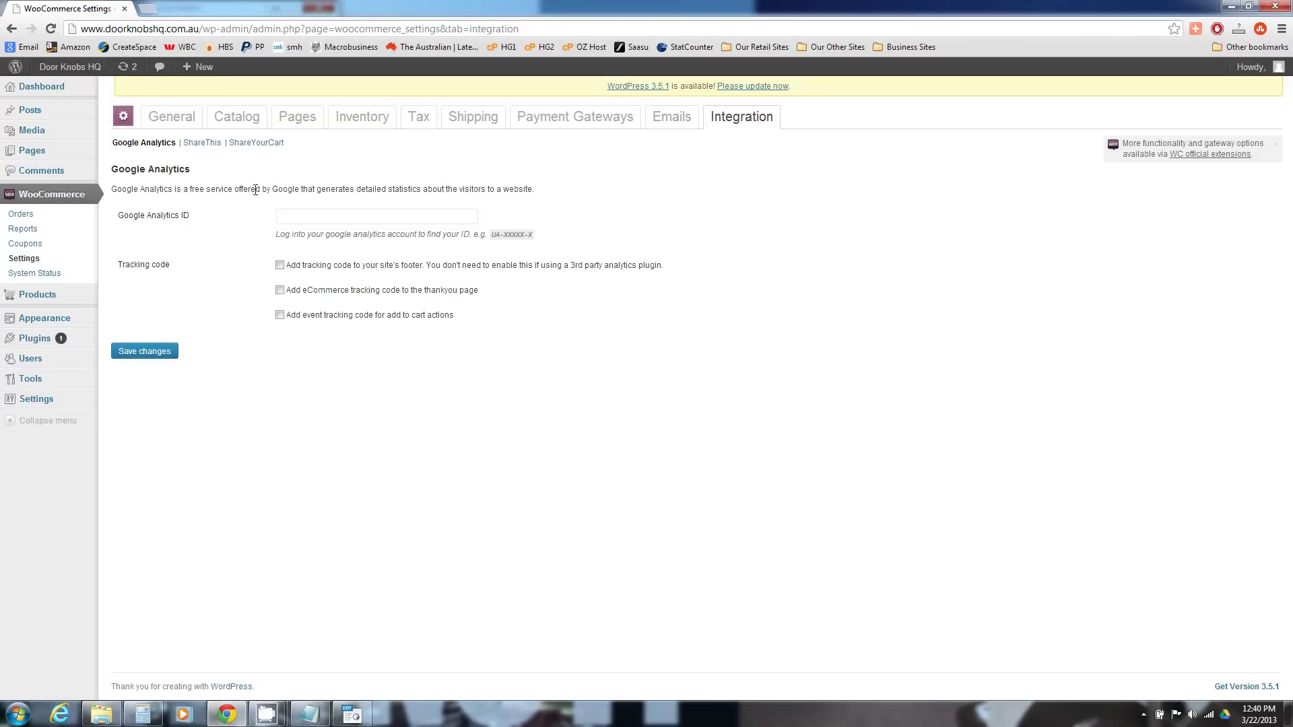
left_click(211, 145)
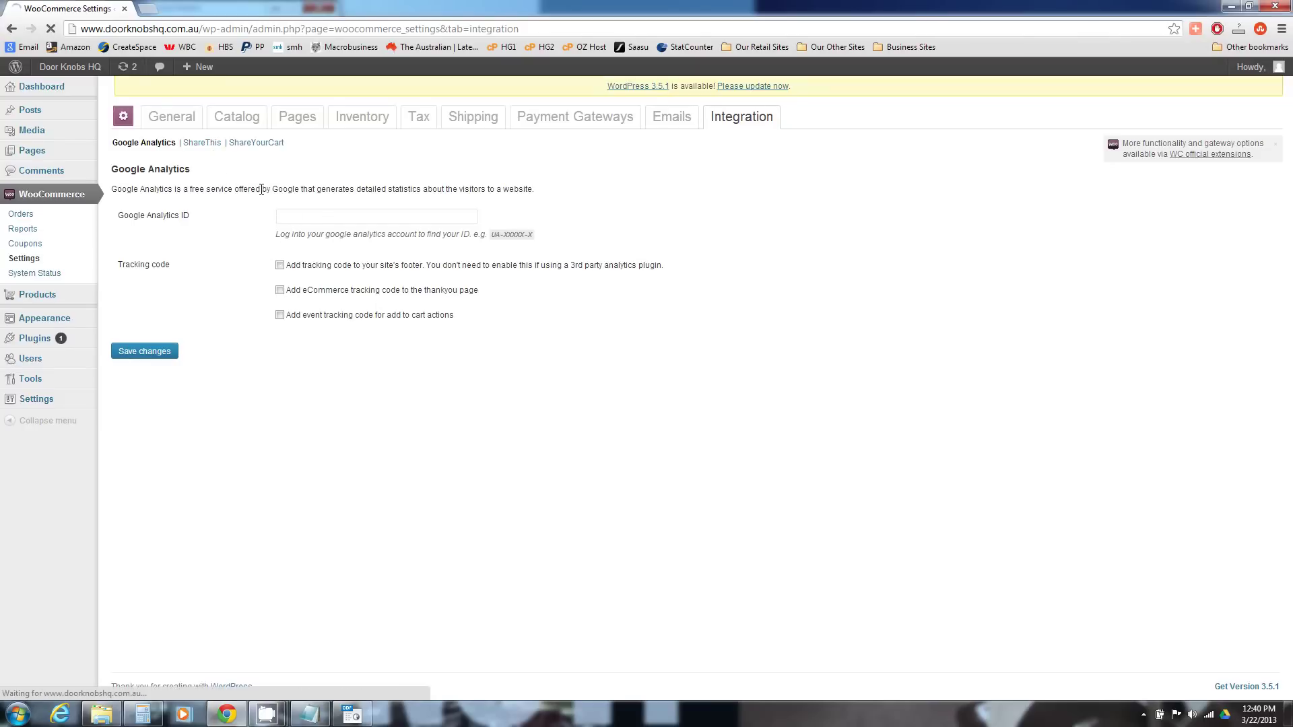